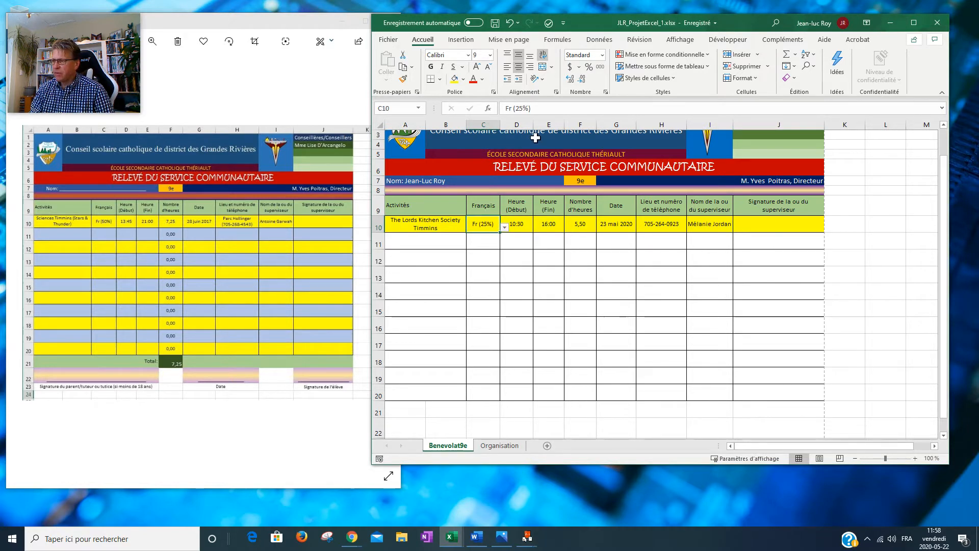
Step: Examine the Français choice, the start and end times, and the hours formula in row 10 of the Benevolat9e sheet
click(505, 228)
click(506, 229)
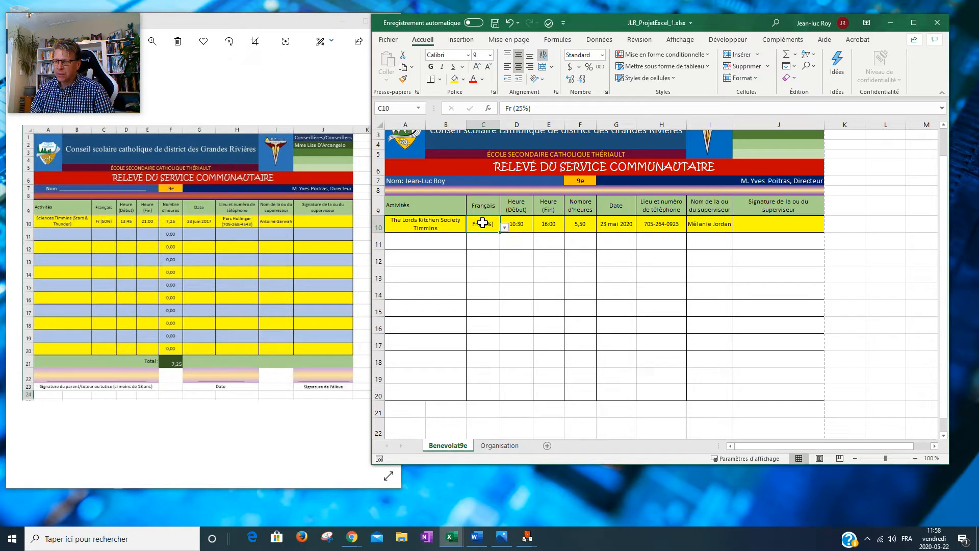
click(510, 224)
click(538, 229)
click(538, 229)
click(483, 227)
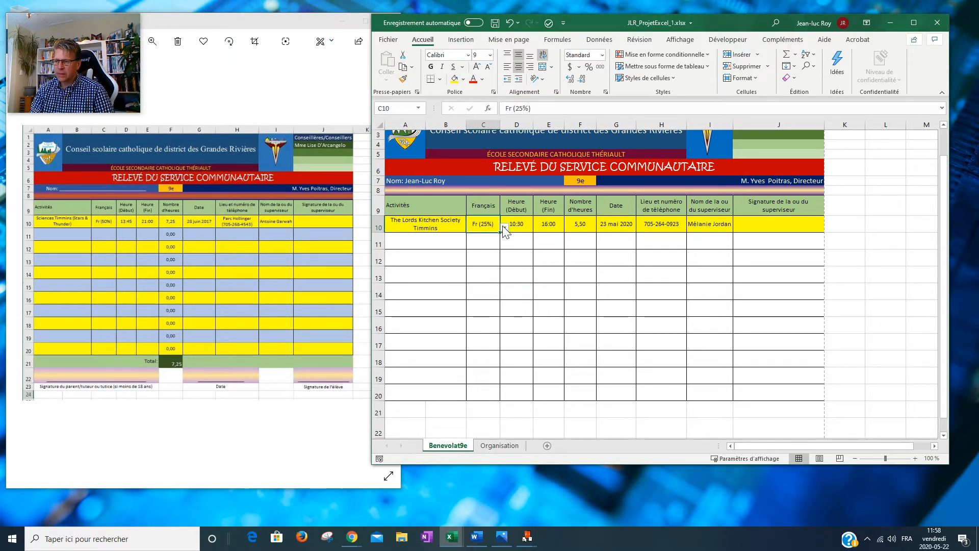
click(550, 223)
click(586, 223)
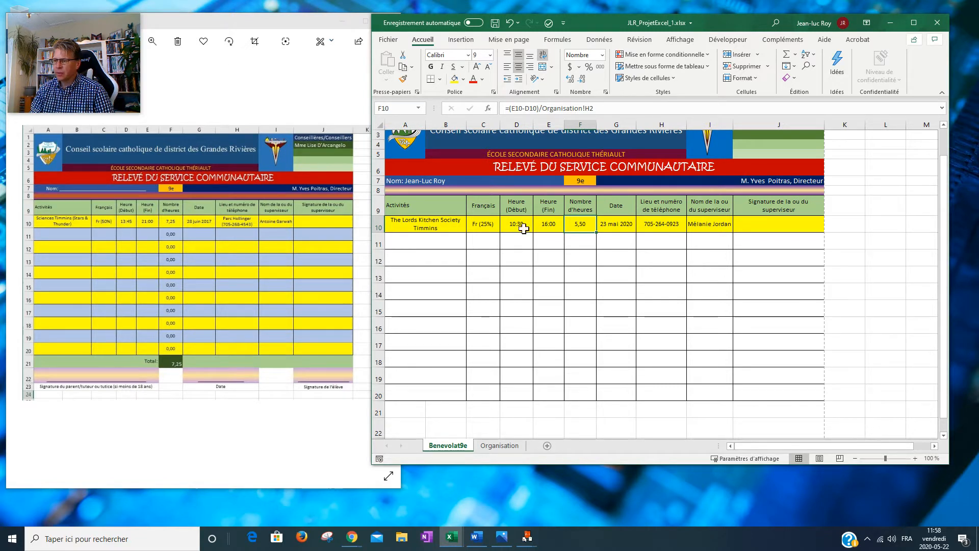
Step: Copy the row 10 entry, from Activités through the supervisor signature column, and paste it into each of rows 11 to 20
drag(430, 227, 750, 221)
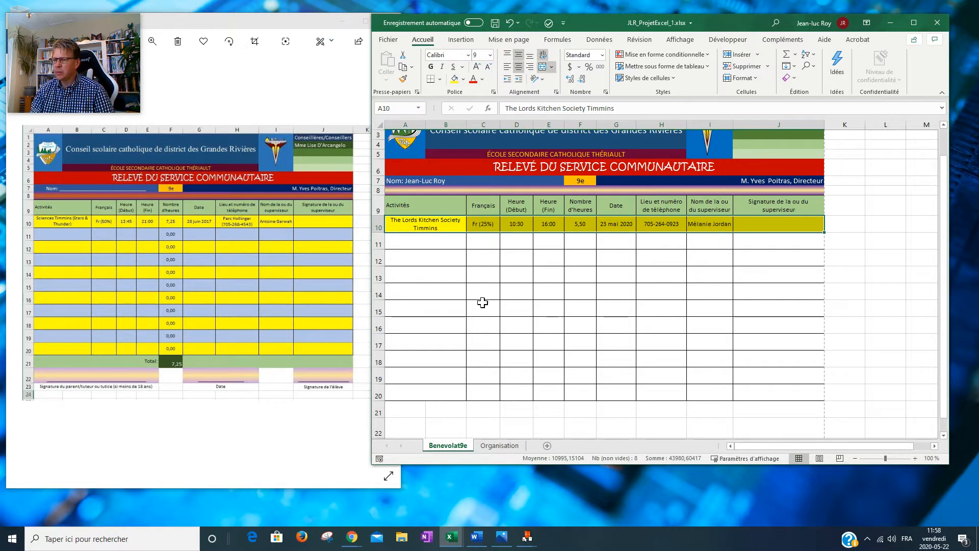
key(ctrl+c)
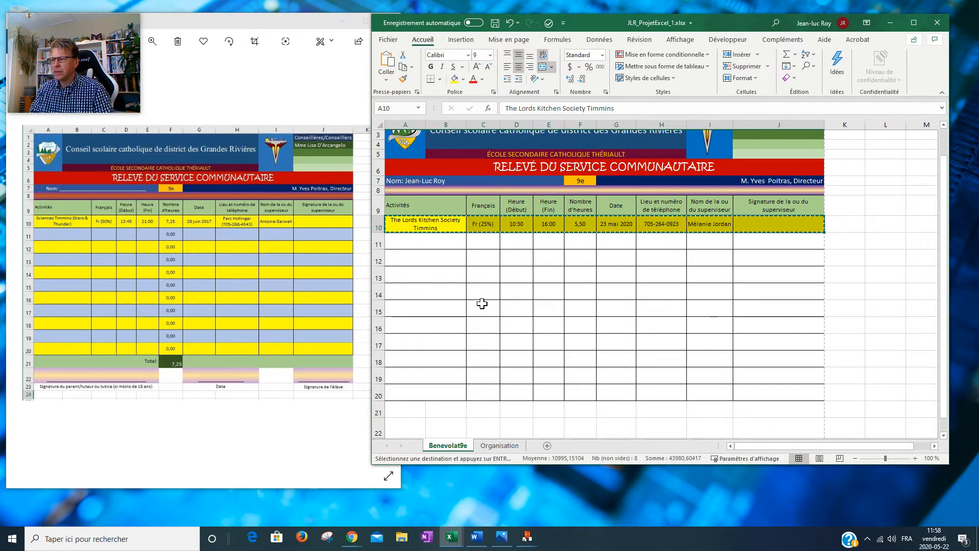
click(407, 242)
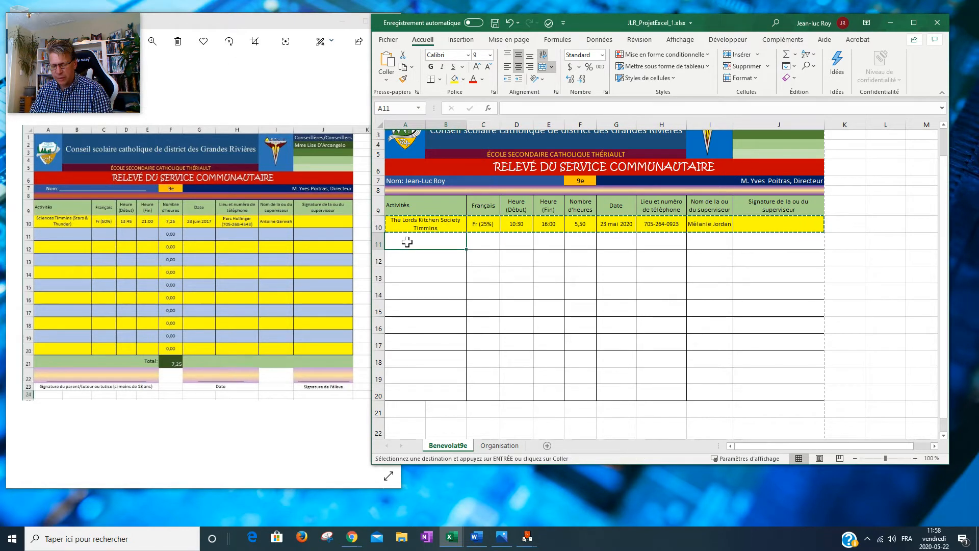
key(ctrl+v)
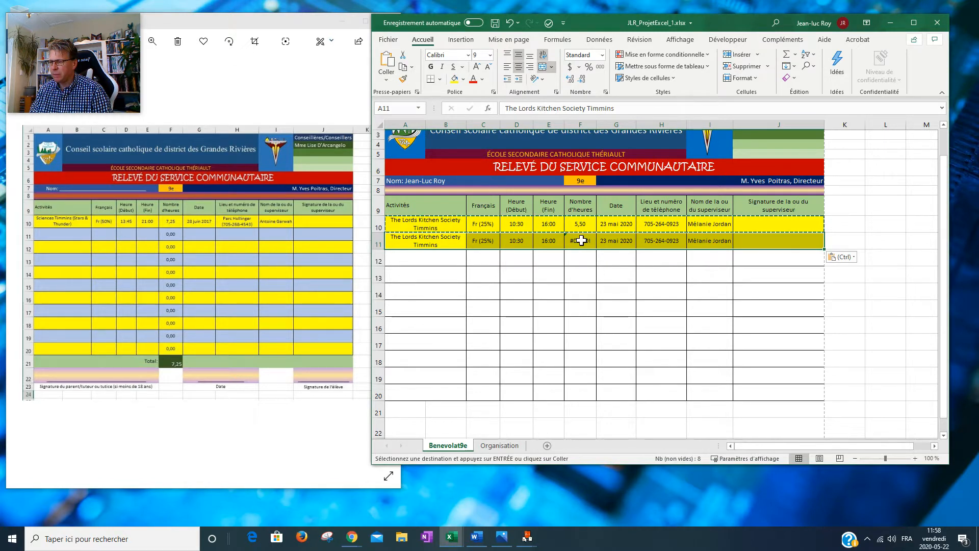
click(455, 259)
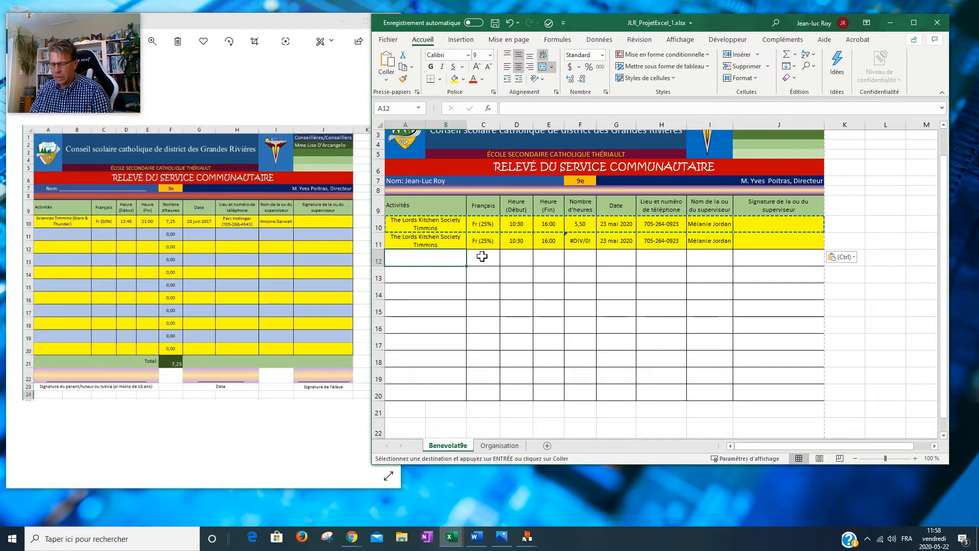
key(ctrl+v)
click(455, 277)
key(ctrl+v)
click(447, 292)
key(ctrl+v)
click(436, 308)
key(ctrl+v)
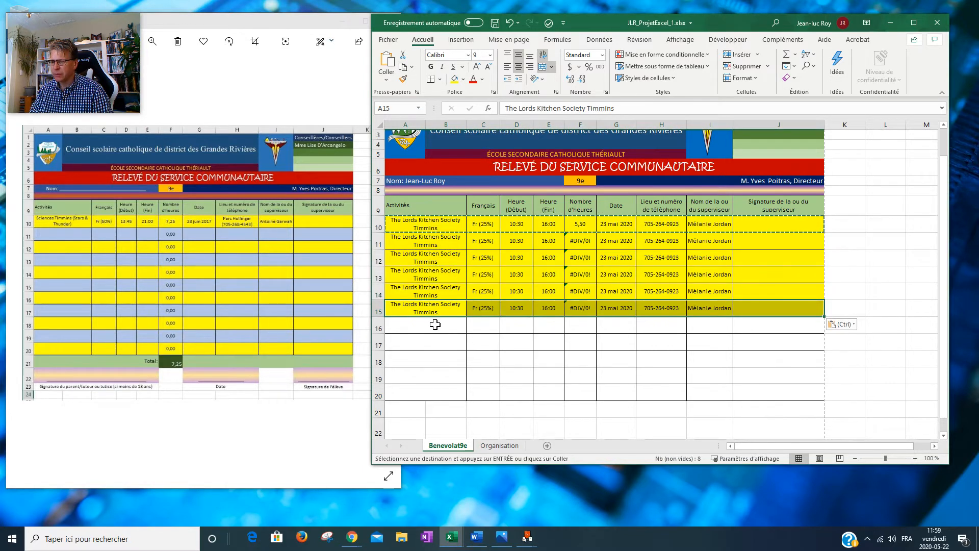
click(436, 325)
key(ctrl+v)
click(435, 342)
key(ctrl+v)
click(434, 365)
key(ctrl+v)
click(435, 378)
key(ctrl+v)
click(433, 395)
key(ctrl+v)
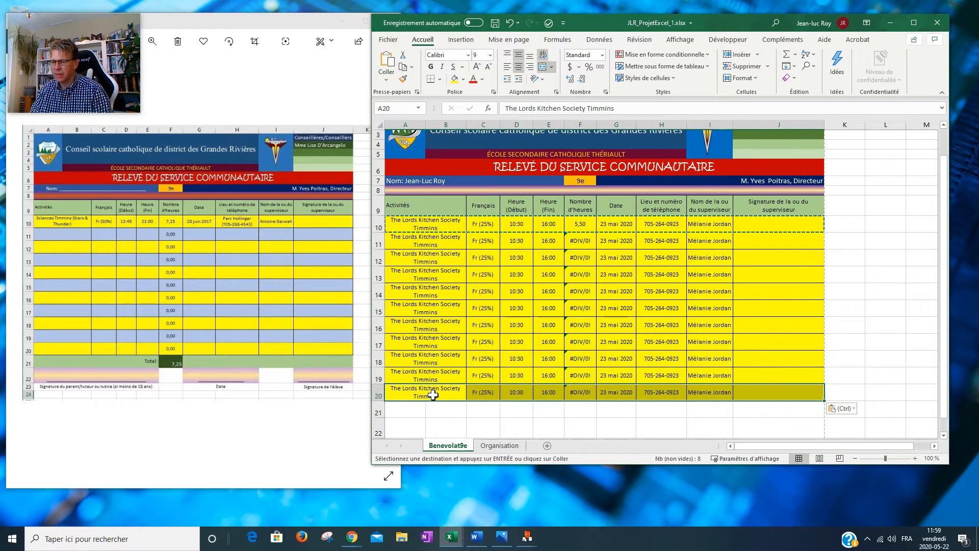
Step: Compare the copied hours formulas with the Calculs cell on the Organisation sheet, and correct F11 to =(E11-D11)/Organisation!H2
click(452, 238)
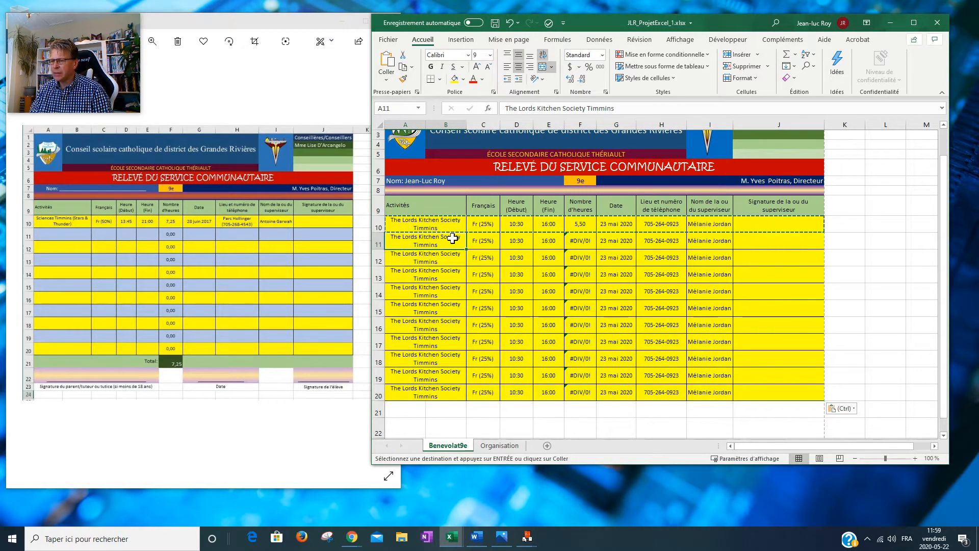
click(573, 240)
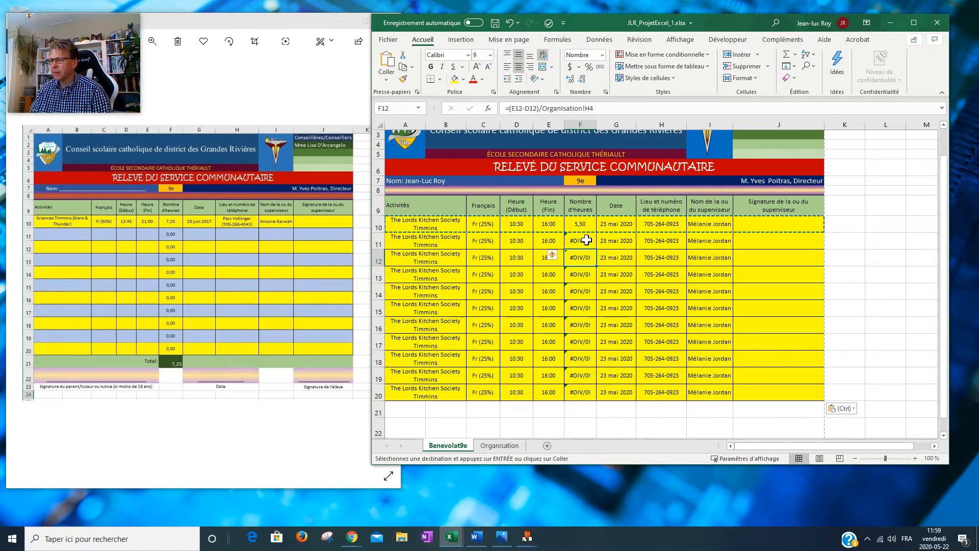
click(576, 276)
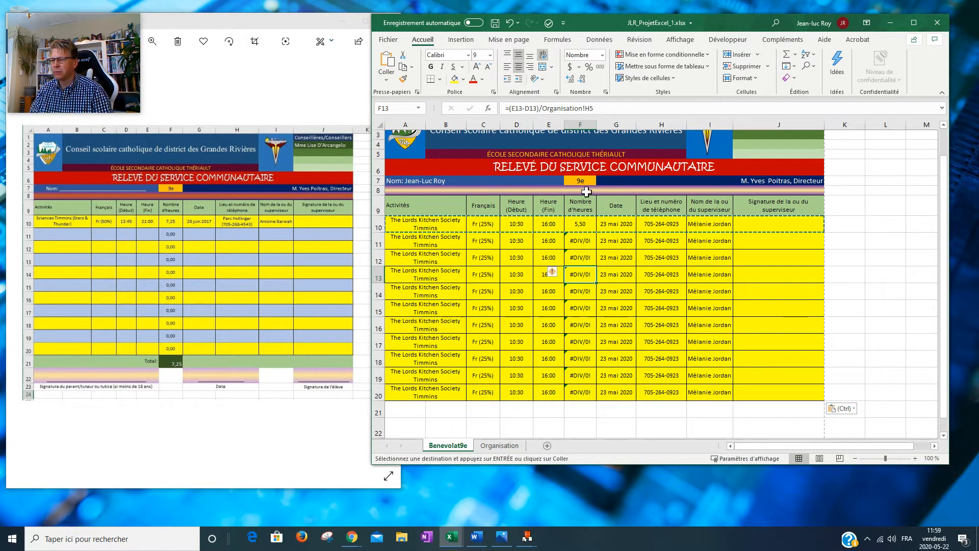
click(499, 446)
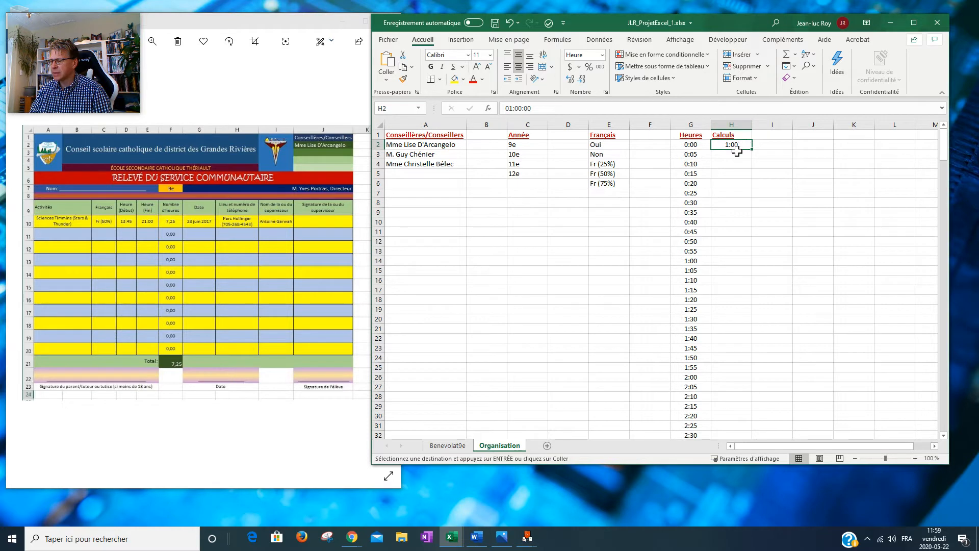
click(447, 445)
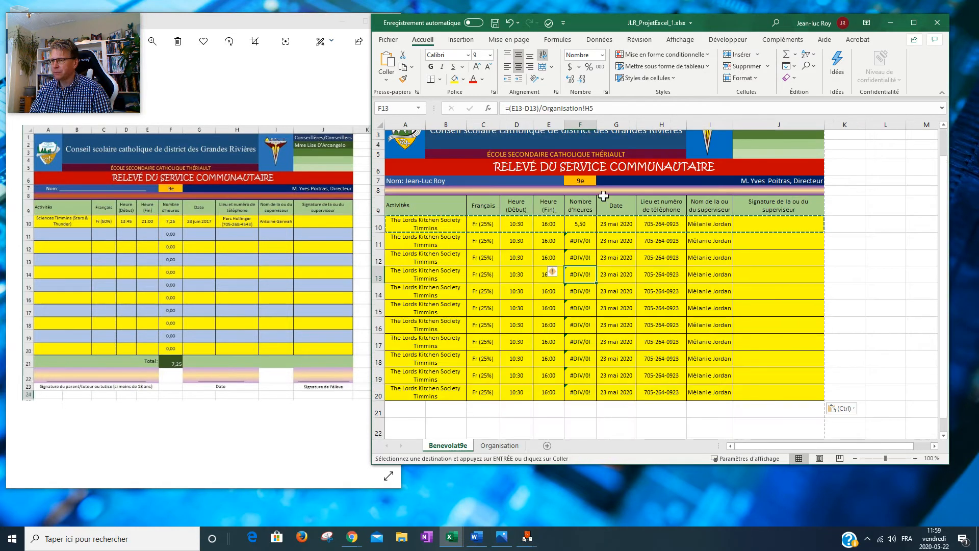
click(580, 240)
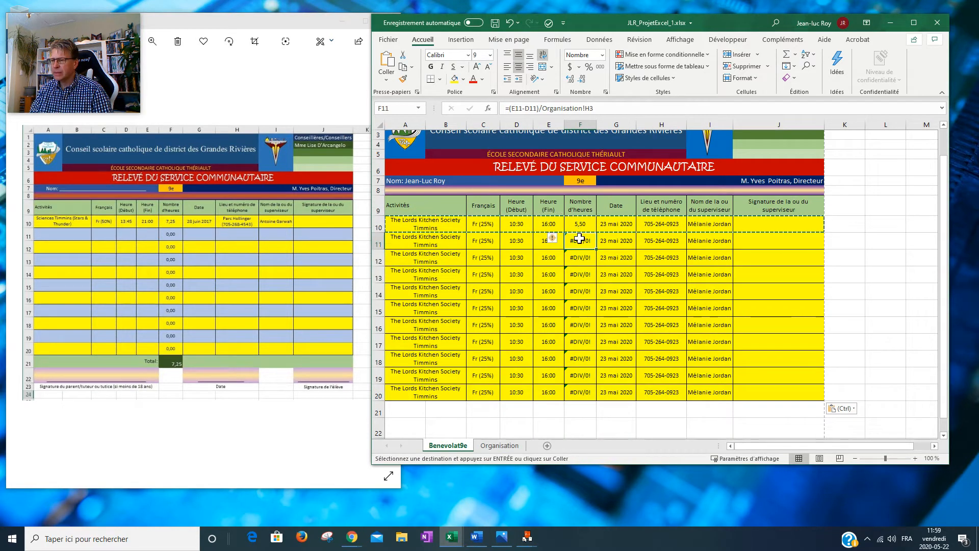
click(592, 109)
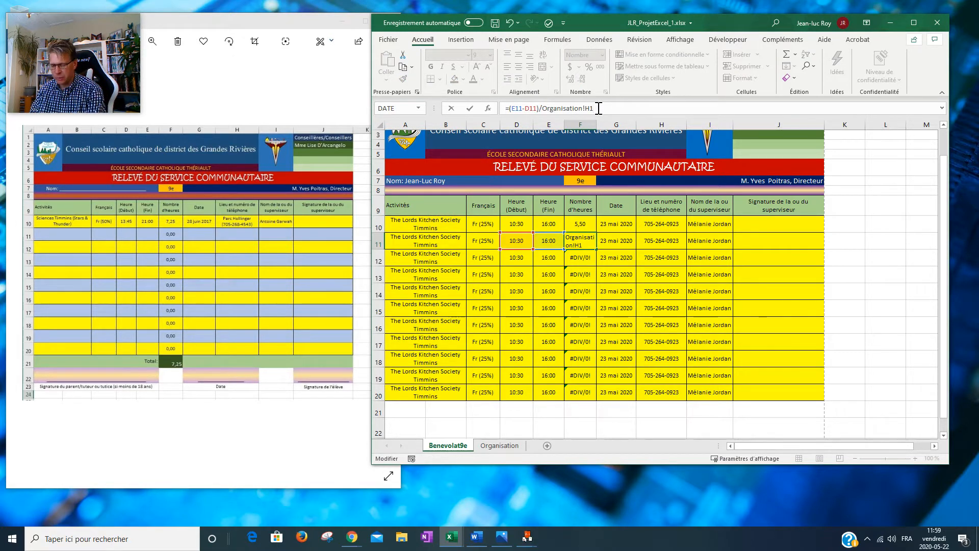
key(Return)
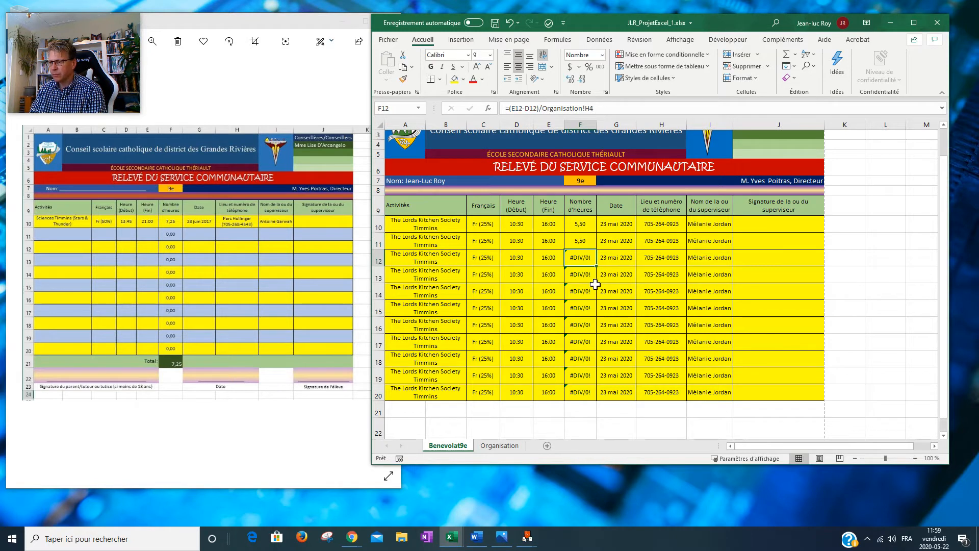
Step: Change the divisor in the hours formulas of cells F12 and F13 to Organisation!H2
click(580, 242)
click(580, 257)
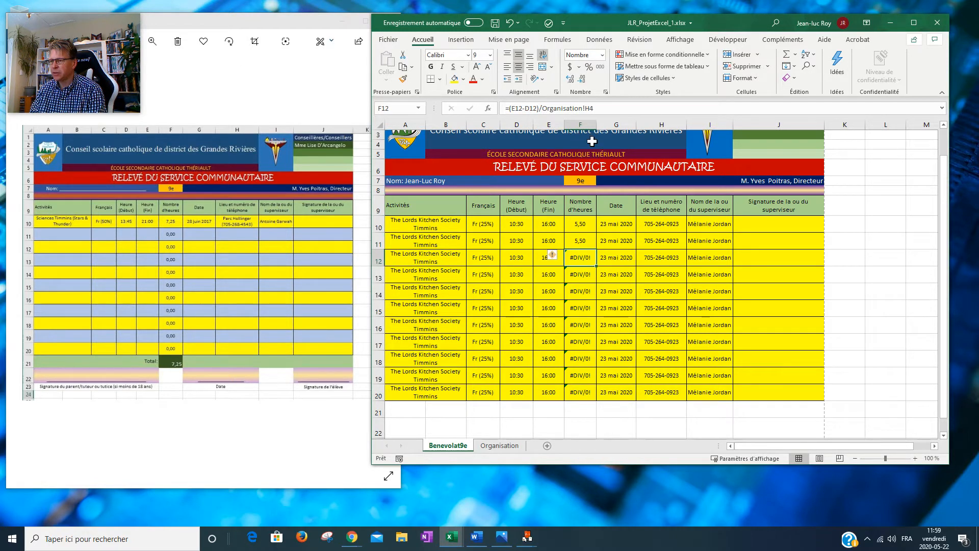
click(603, 109)
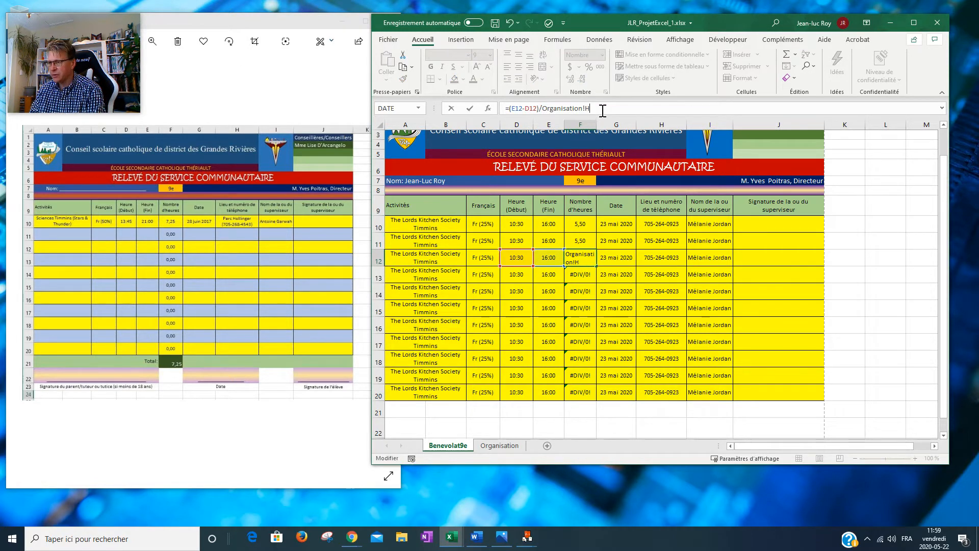
text(2)
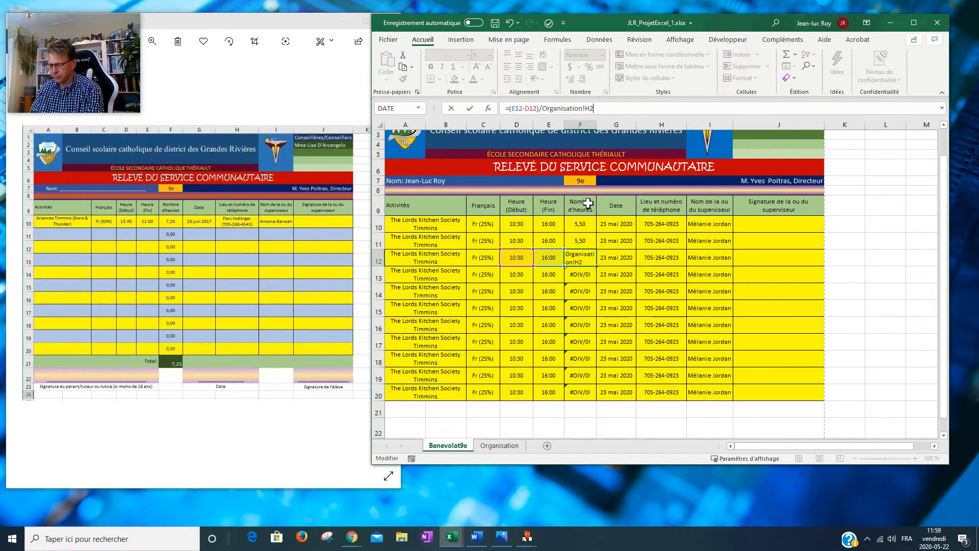
key(Return)
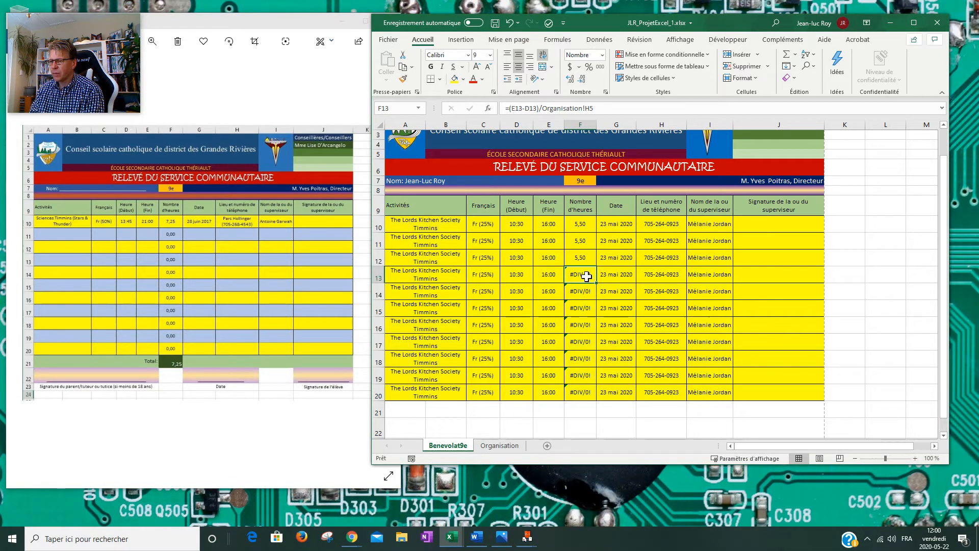
click(597, 109)
key(BackSpace)
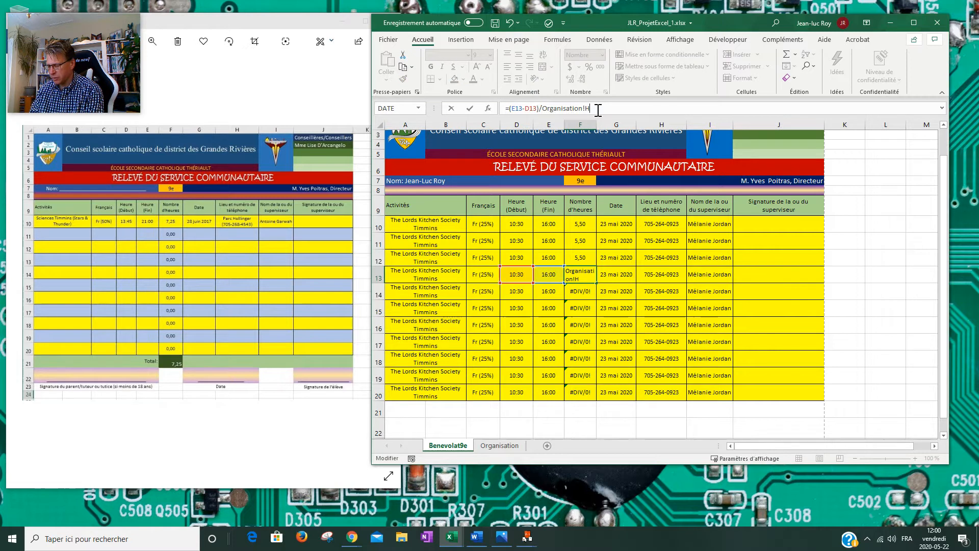
text(2)
key(Return)
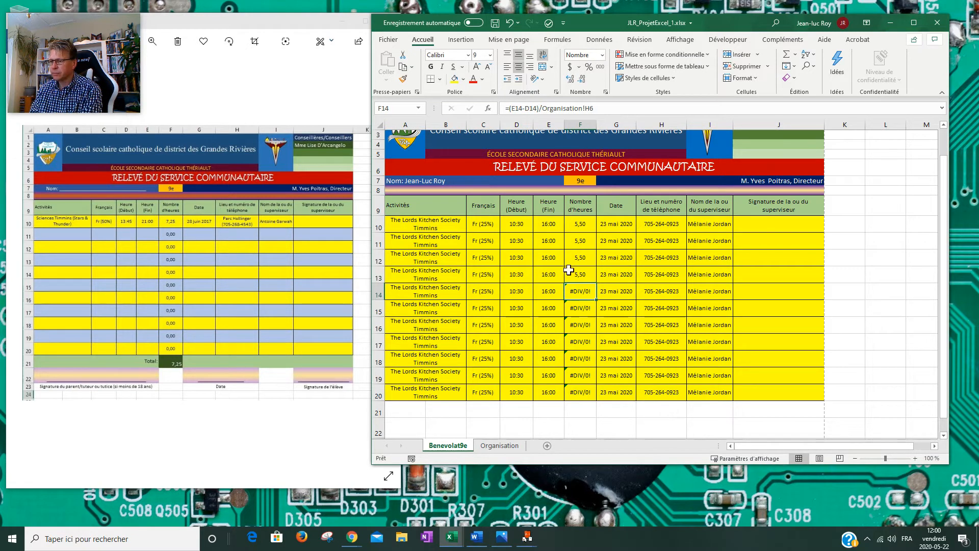
Step: Correct the hours formula in F14 to =(E14-D14)/Organisation!H2
click(515, 225)
click(487, 226)
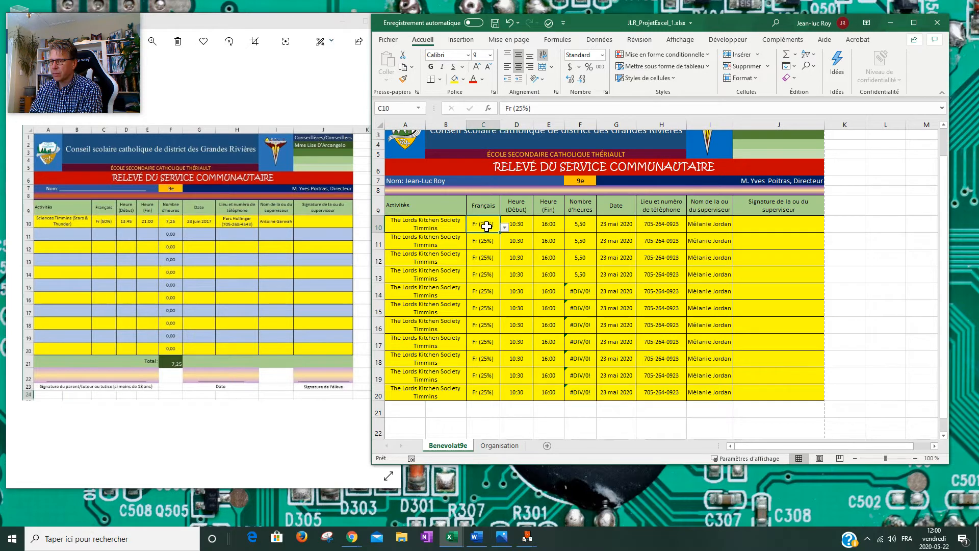
click(587, 293)
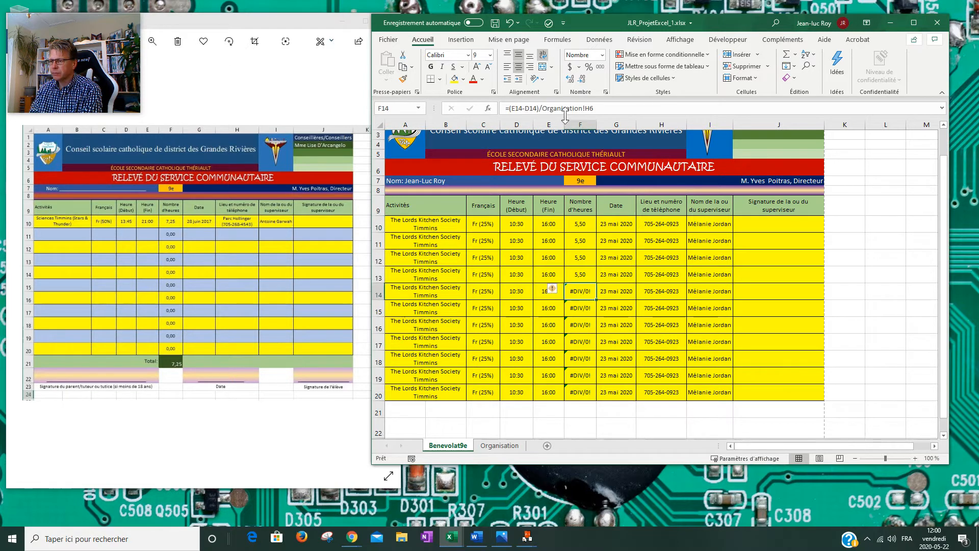
click(617, 108)
key(BackSpace)
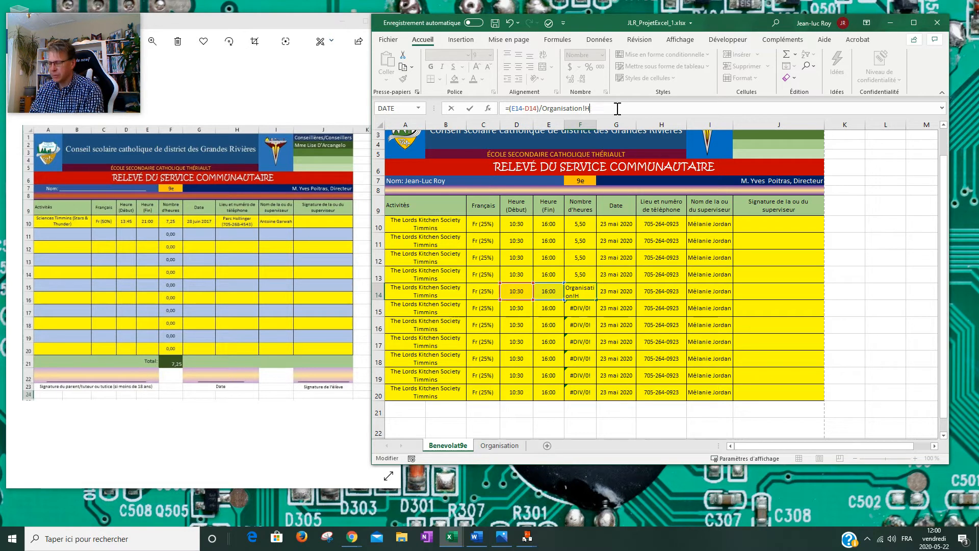
text(2)
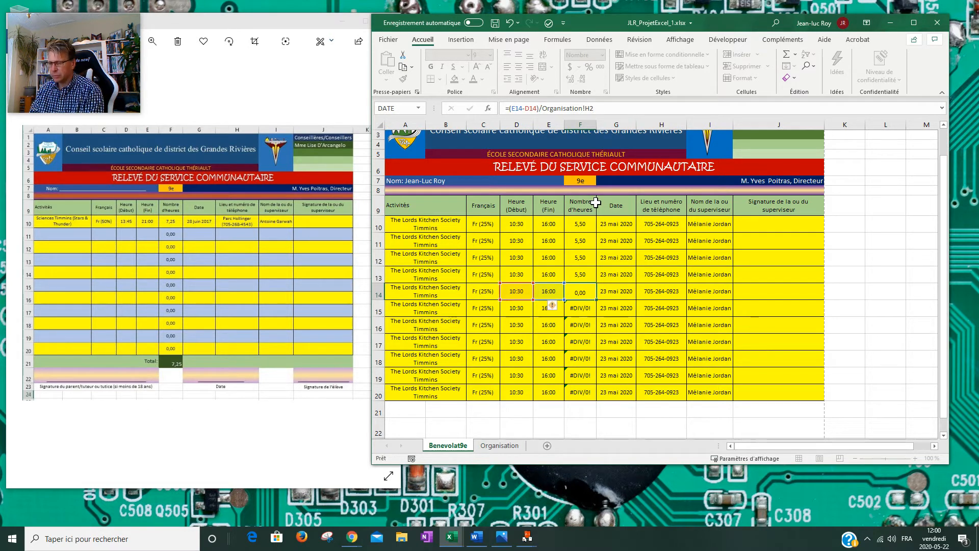
key(Return)
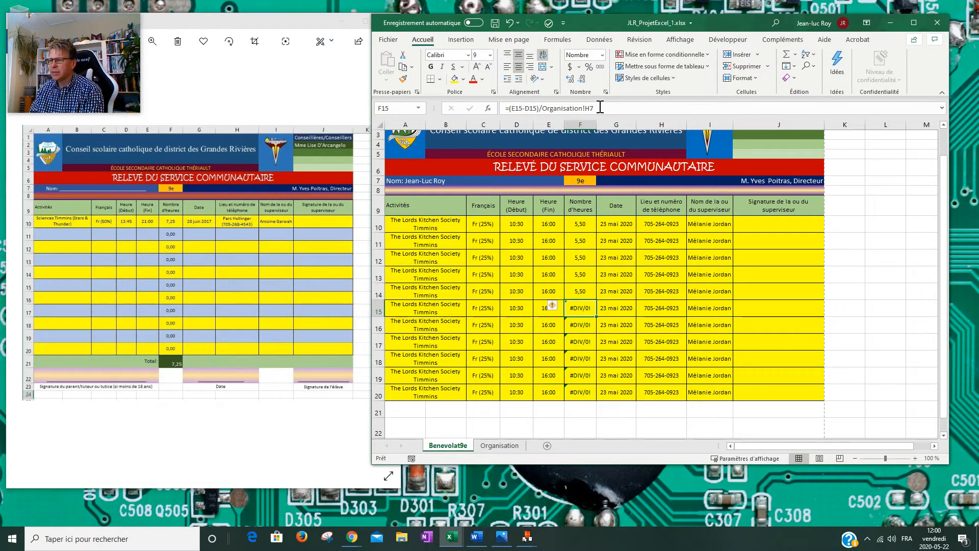
Step: Make the hours formulas in F15 and F16 divide by Organisation!H2
click(600, 109)
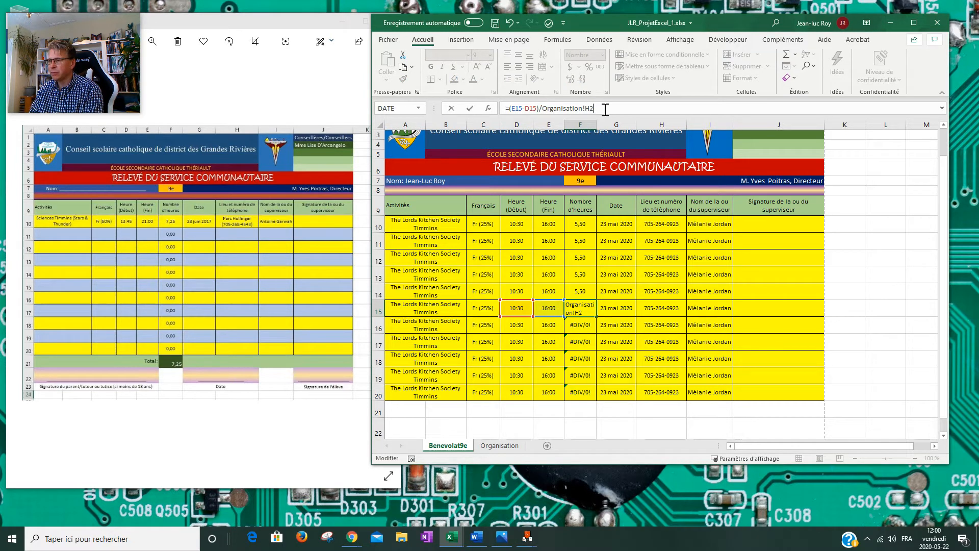
key(Return)
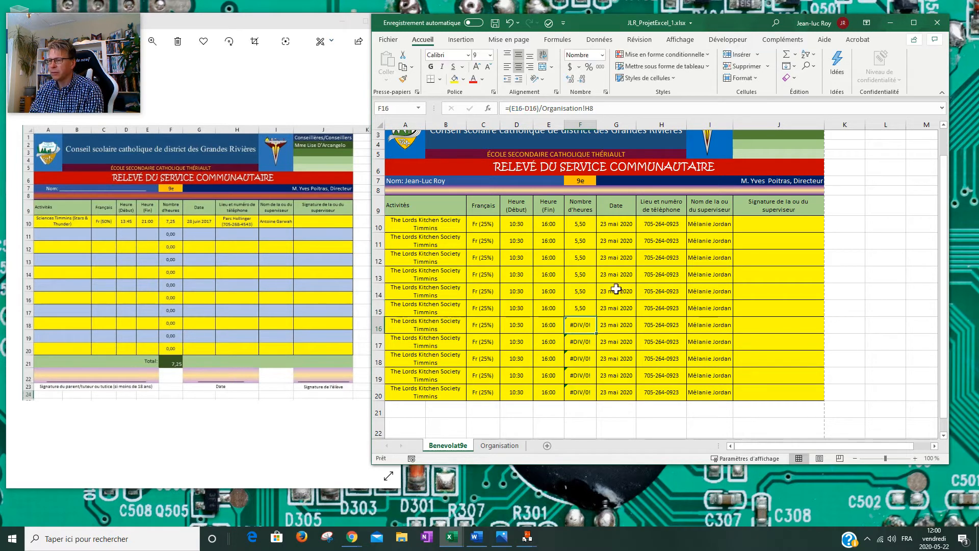
click(601, 110)
key(BackSpace)
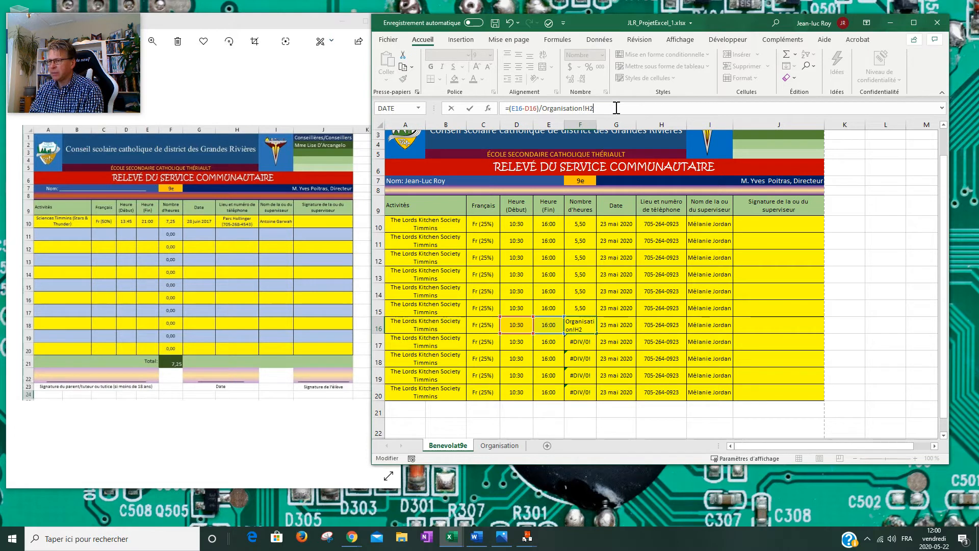
text(2)
key(Return)
Step: Edit the hours formula in F17 so that it reads =(E17-D17)/Organisation!H2
click(598, 110)
key(BackSpace)
key(Return)
click(598, 110)
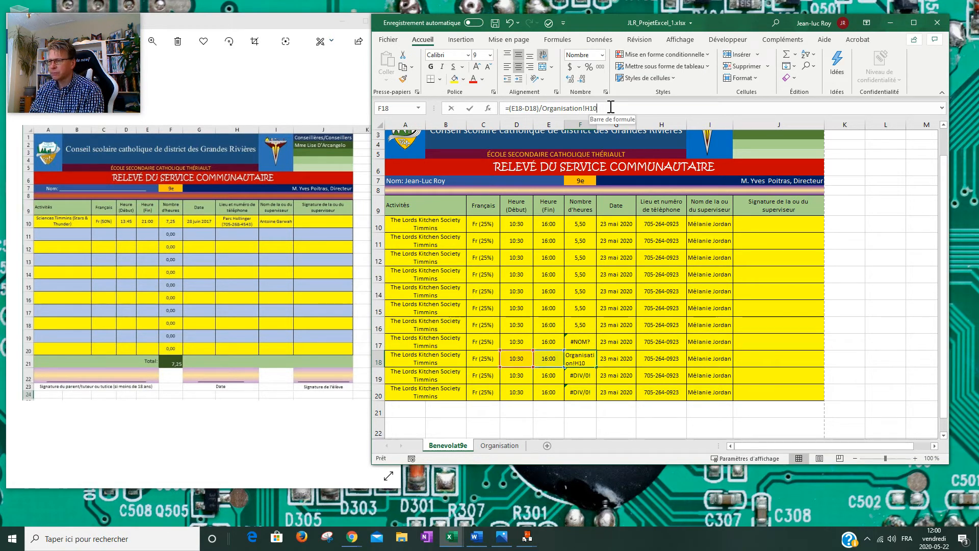
click(578, 337)
click(597, 110)
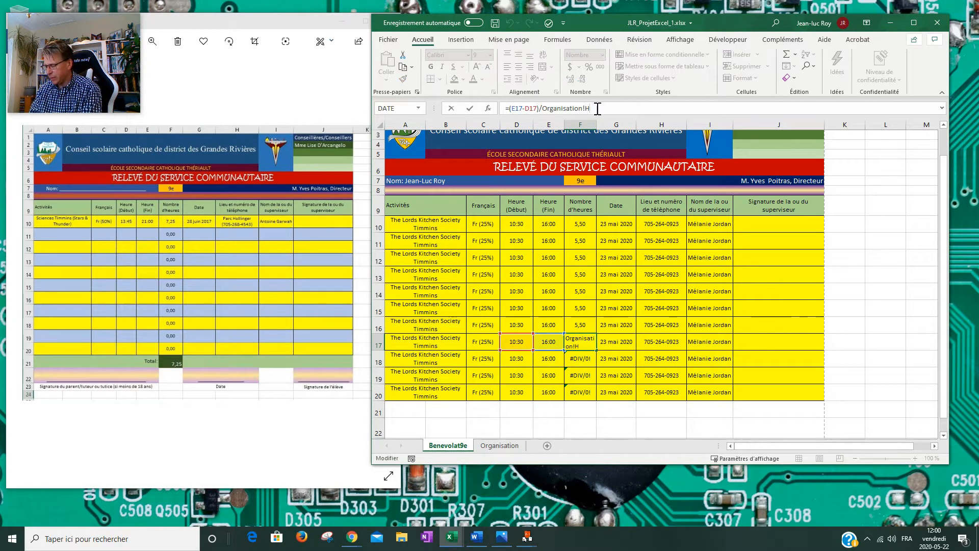
text(10)
key(Return)
Step: Correct the hours formula in F18 so that it reads =(E18-D18)/Organisation!H2
click(614, 108)
key(BackSpace)
key(BackSpace)
text(2)
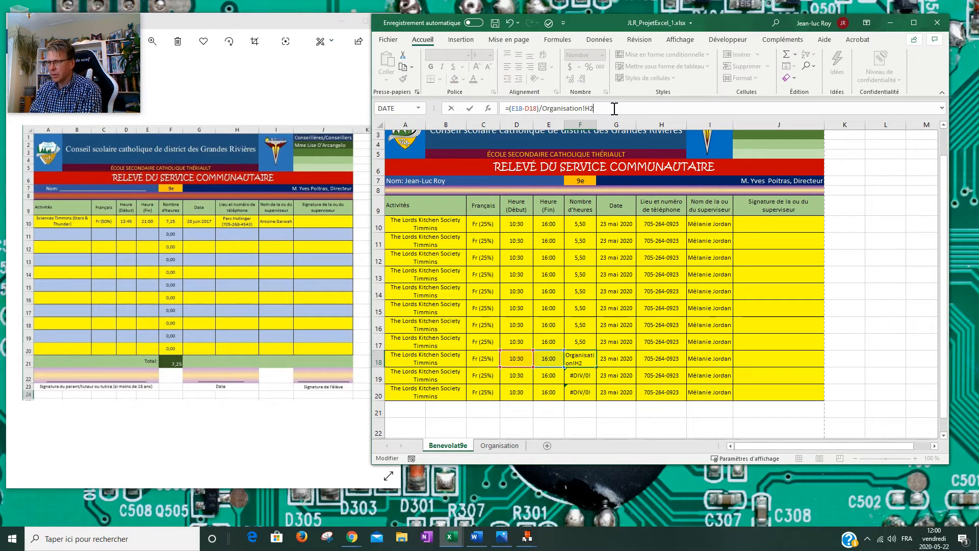
key(Return)
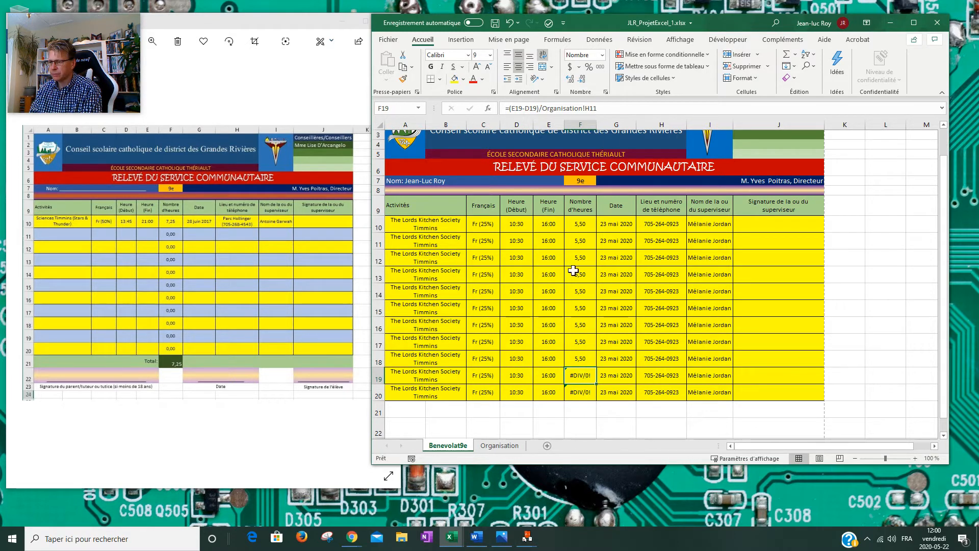
Step: Change the divisor in the hours formulas of cells F19 and F20 to Organisation!H2
click(607, 108)
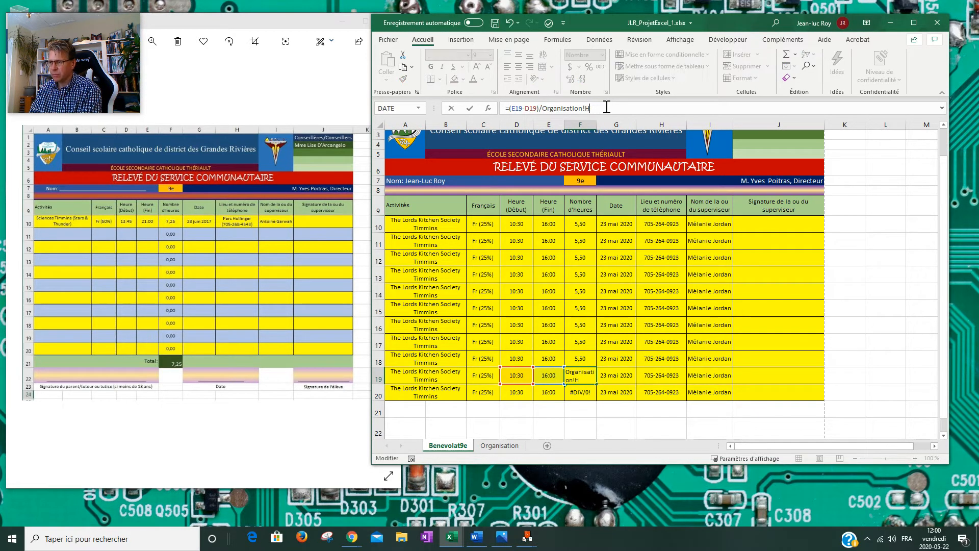
key(Return)
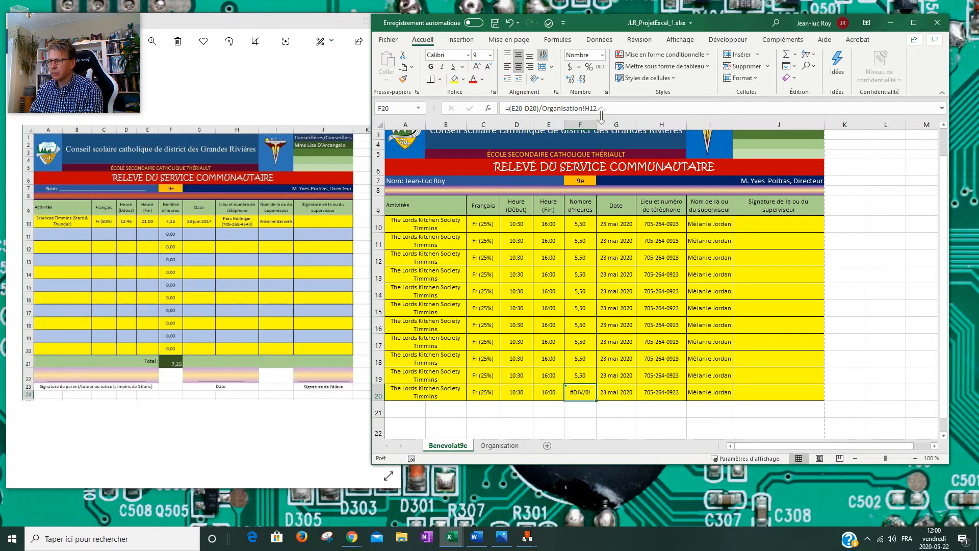
click(594, 108)
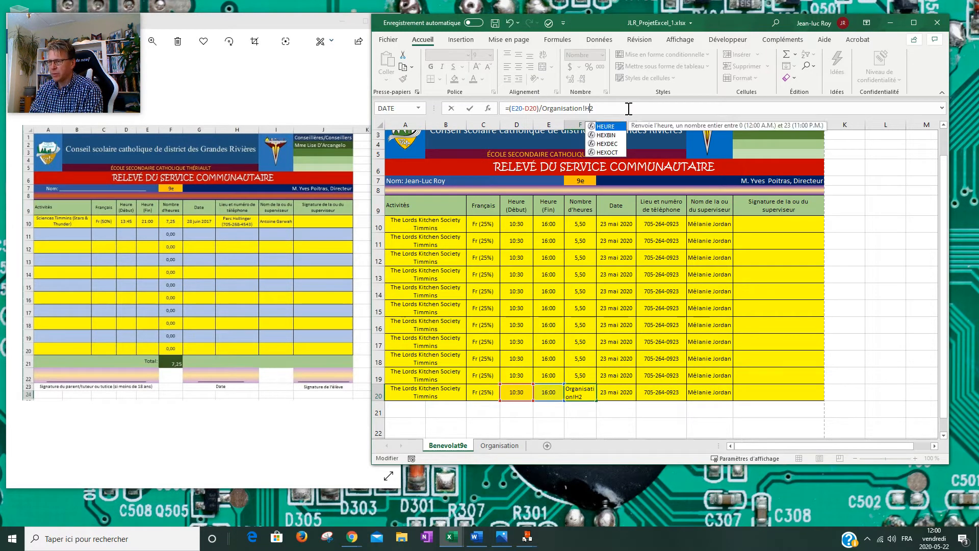
key(Return)
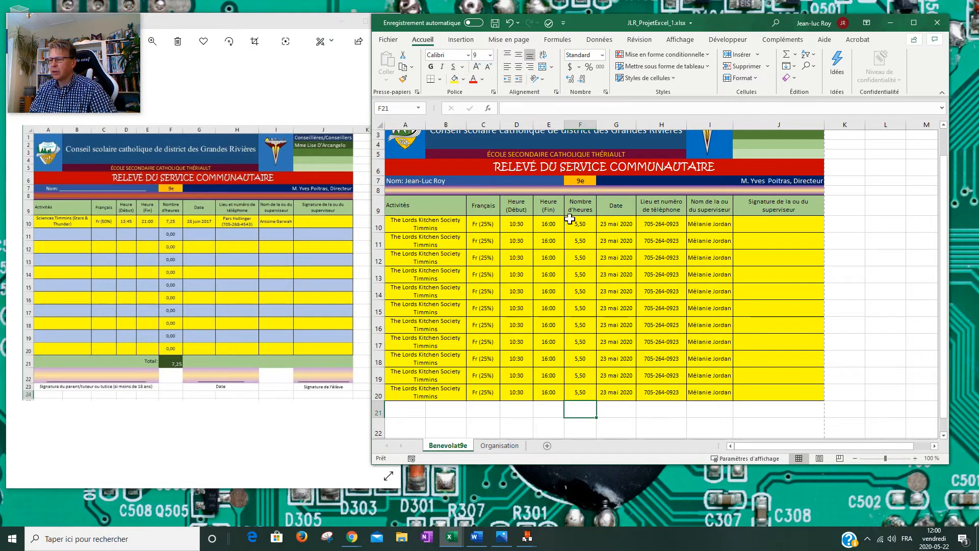
Step: Set the start times in cells D12 and D16 to 11:00
click(519, 255)
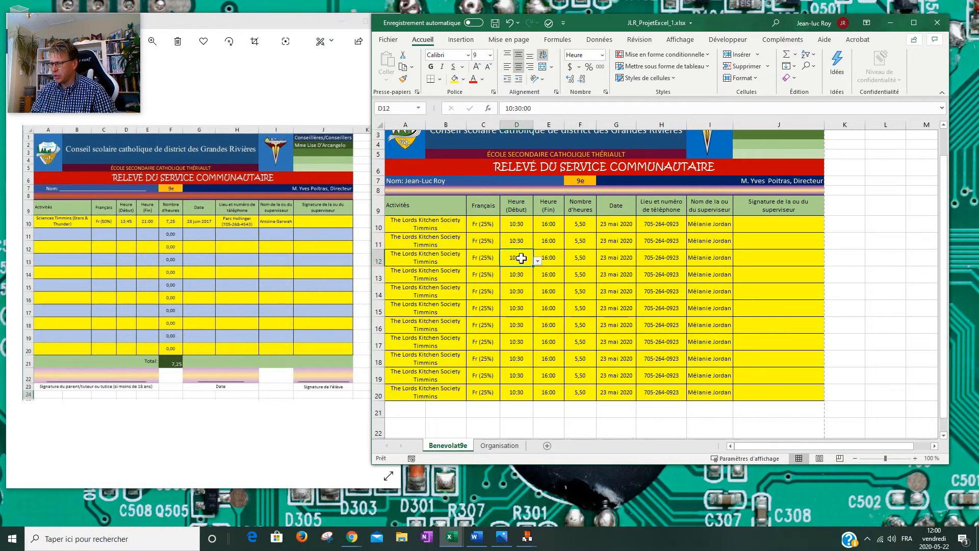
click(538, 260)
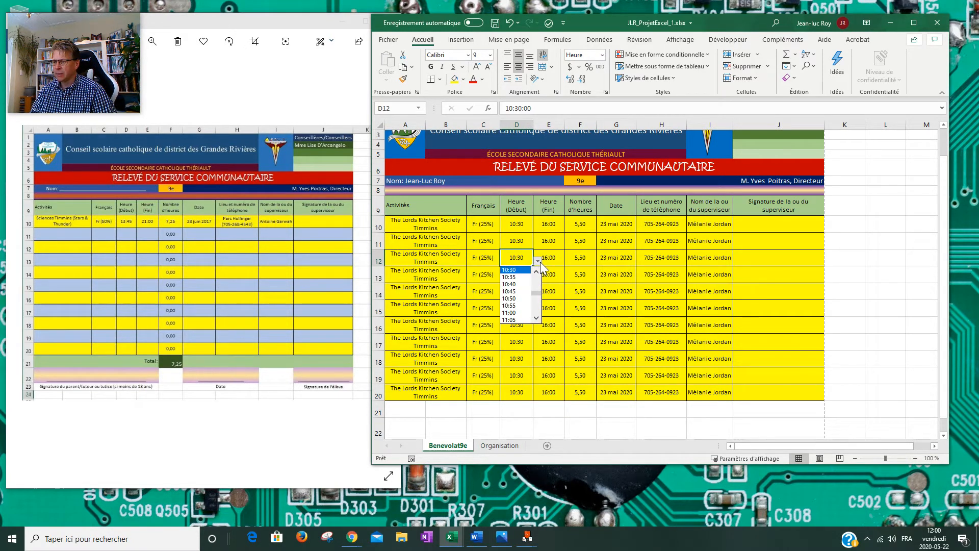
click(512, 313)
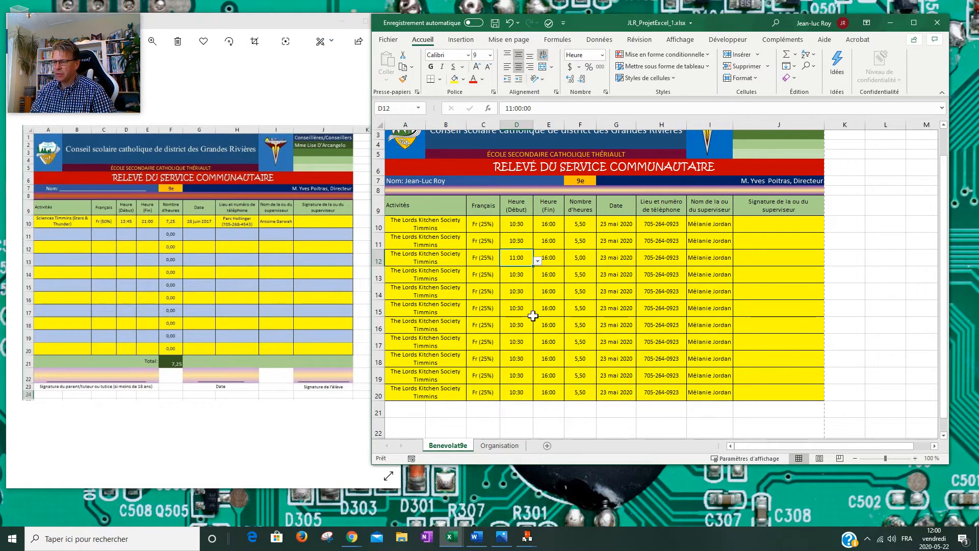
click(513, 325)
click(539, 328)
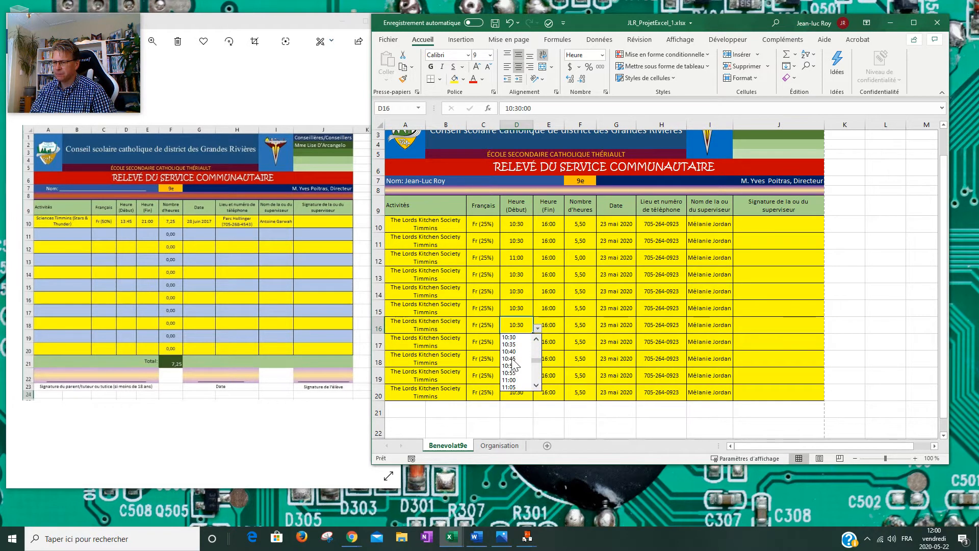
click(511, 380)
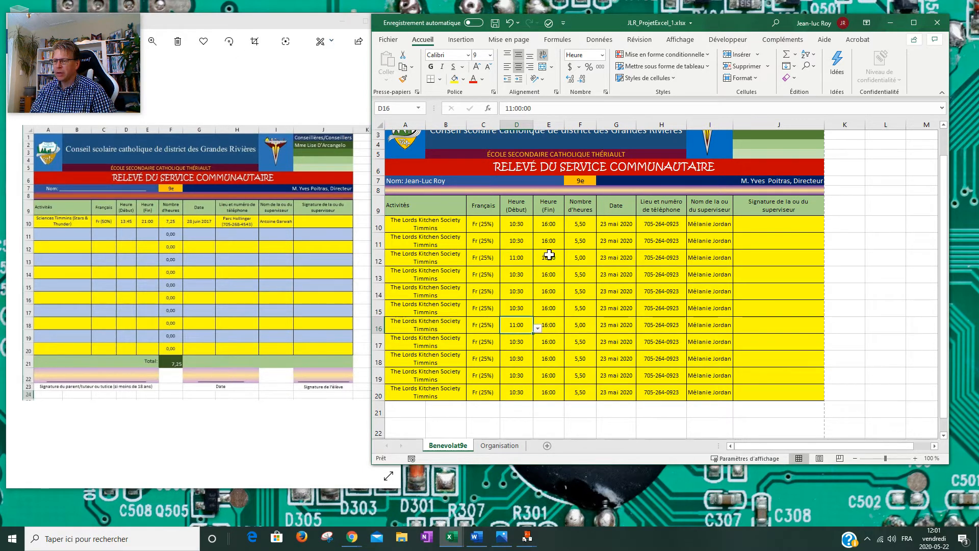
click(428, 241)
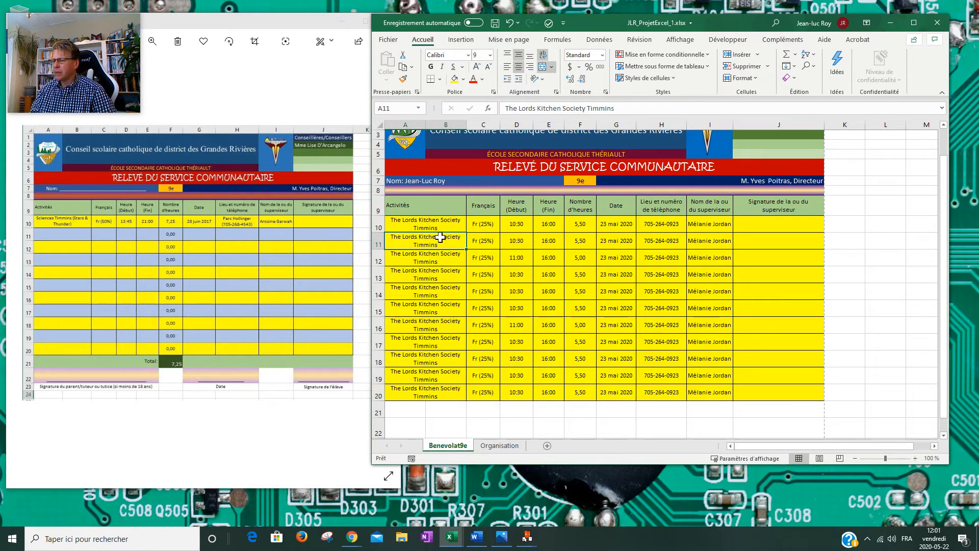
click(574, 244)
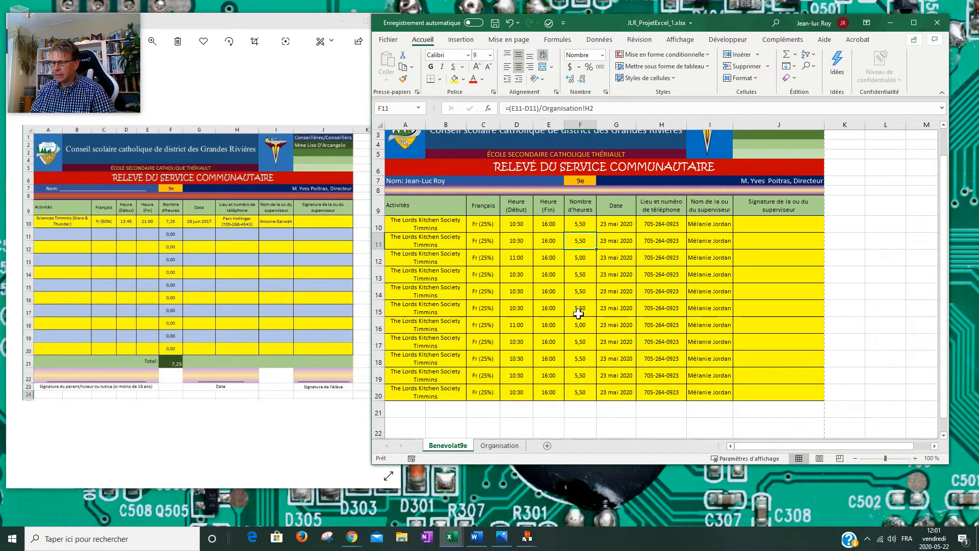
click(580, 389)
click(581, 376)
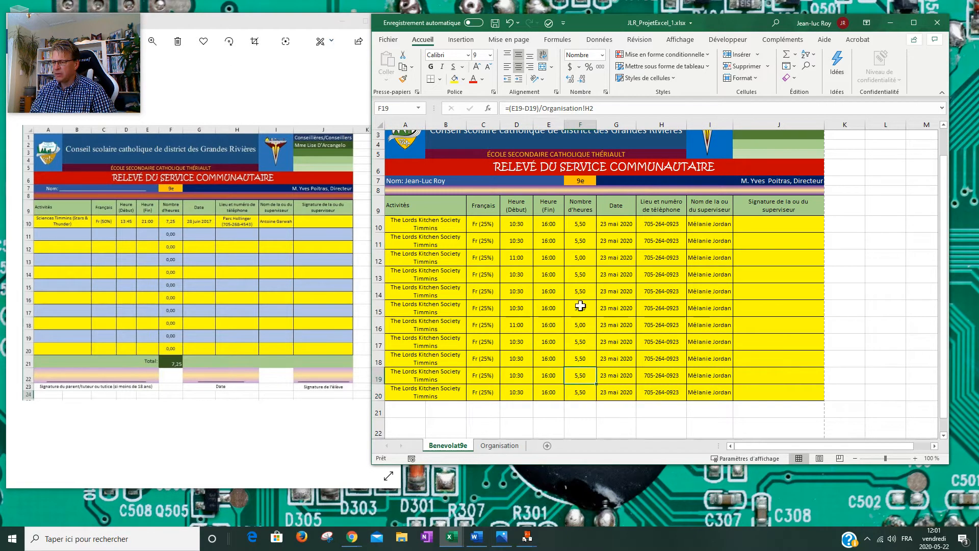
Step: Clear the contents of A11:E20 and G11:I20, leaving the hours formulas in column F in place
drag(420, 244, 546, 395)
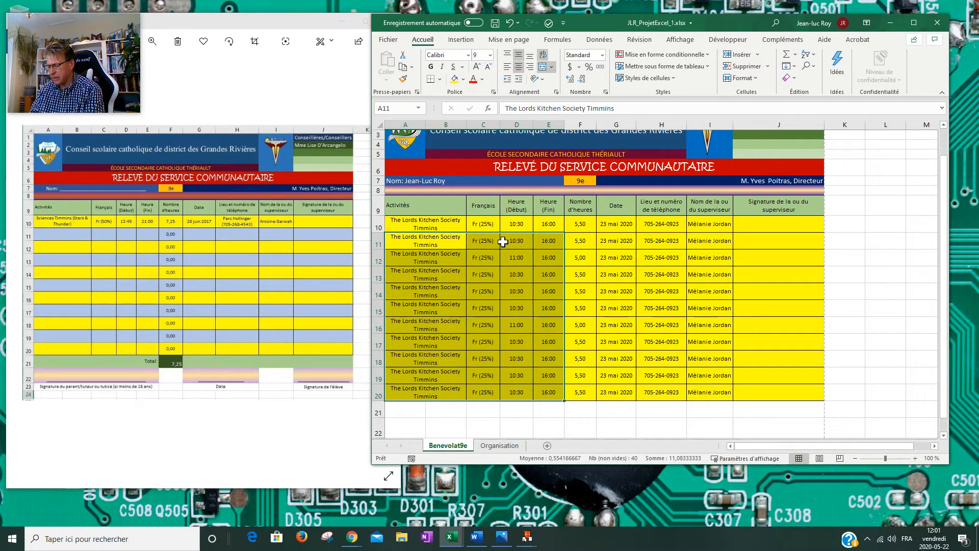
key(Delete)
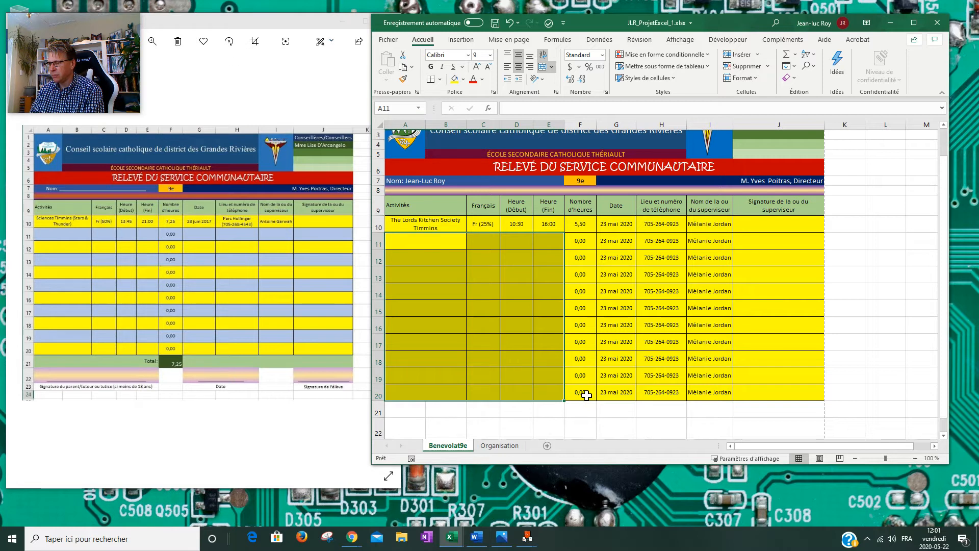
drag(614, 242, 713, 391)
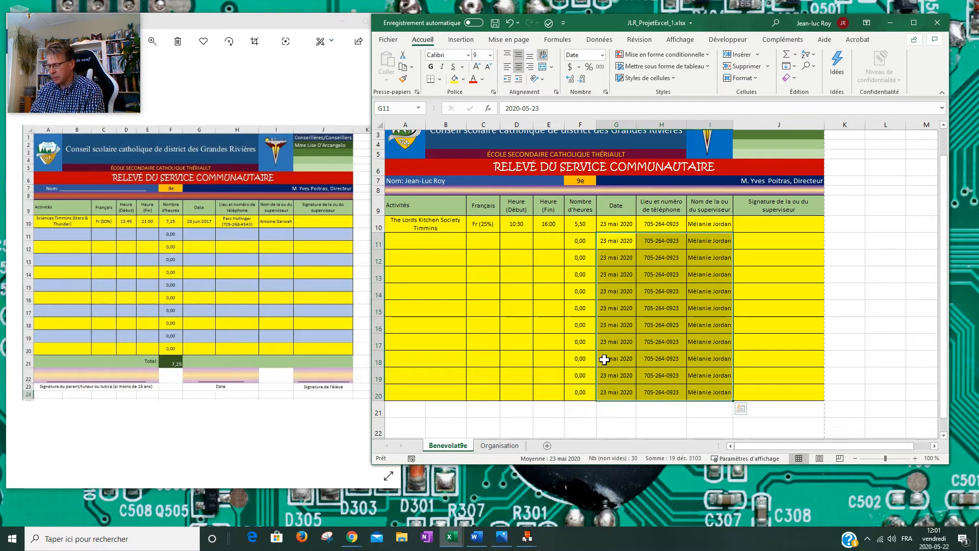
key(Delete)
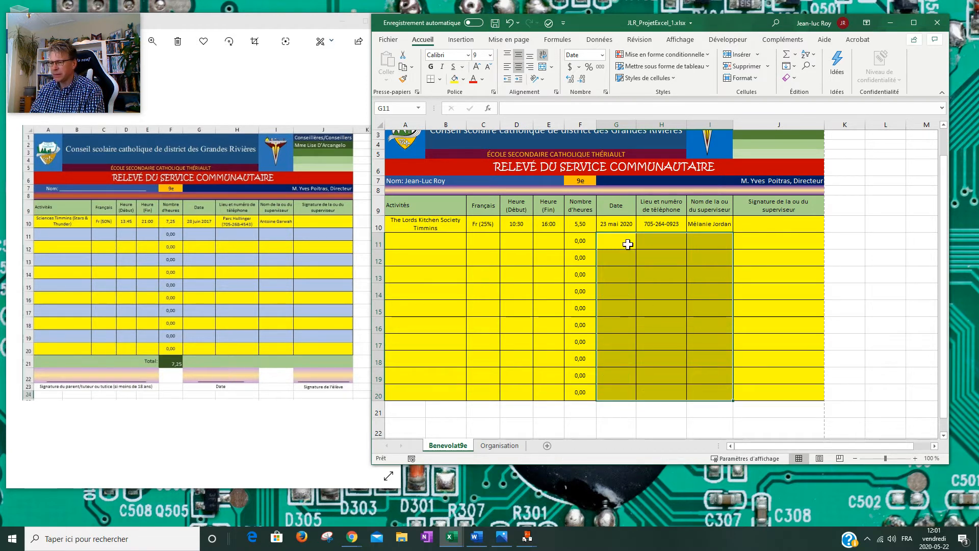
Step: Fill rows 11, 13, 15, 17 and 19 of the table with dark blue from column A to J
click(494, 240)
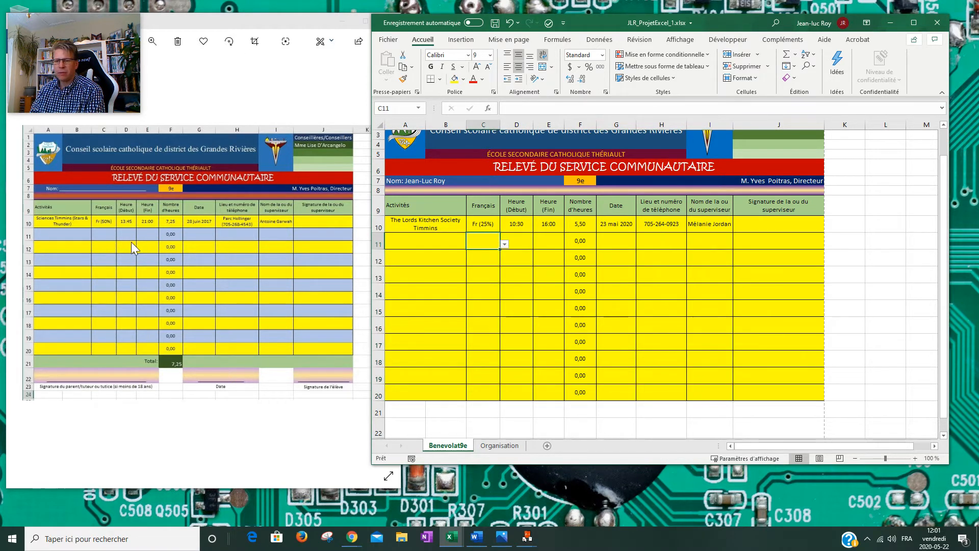
click(433, 238)
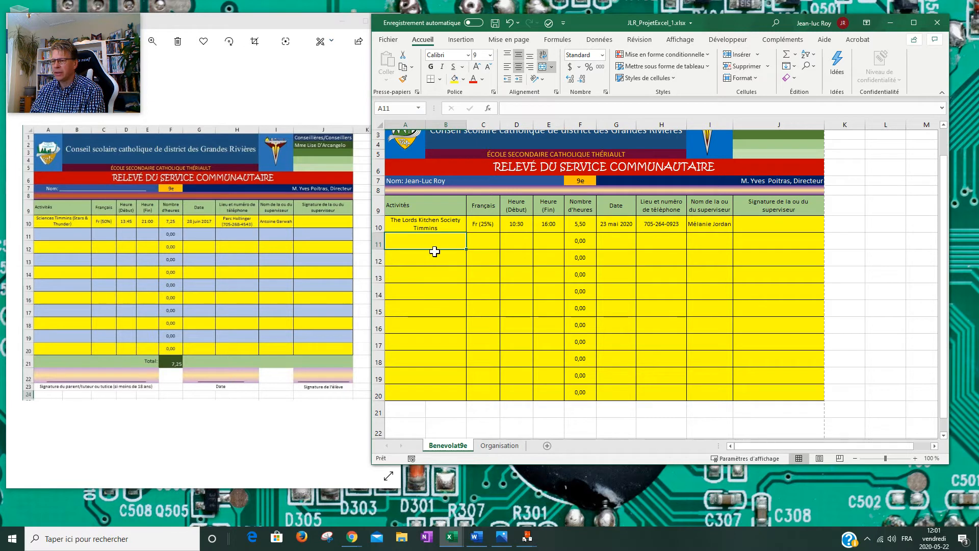
drag(429, 240, 750, 244)
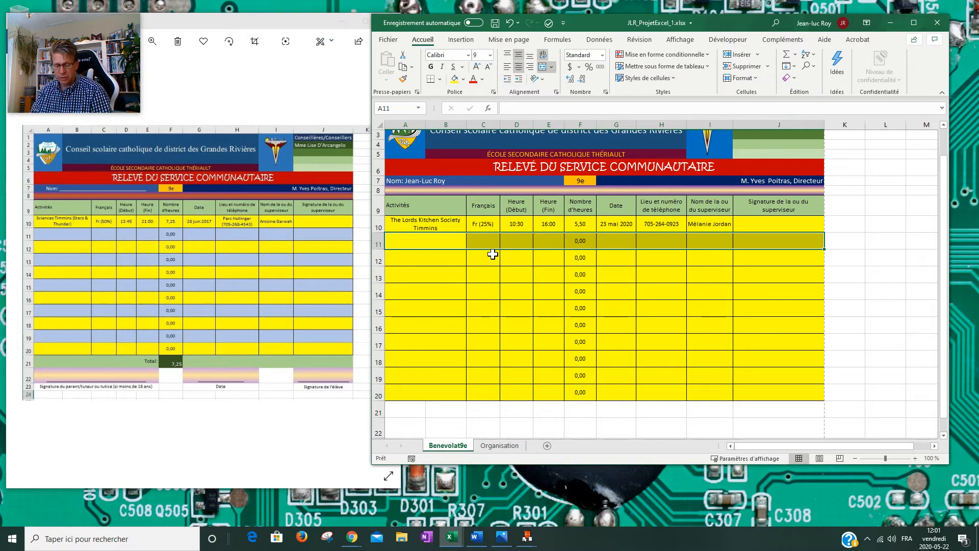
drag(424, 275, 733, 276)
drag(395, 309, 737, 300)
drag(431, 343, 752, 343)
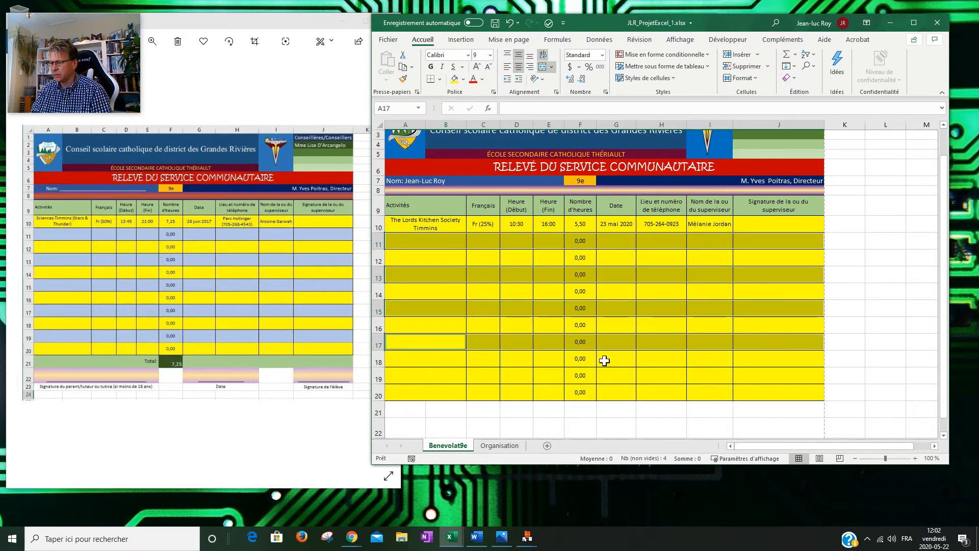
ctrl+click(433, 374)
drag(502, 378, 749, 376)
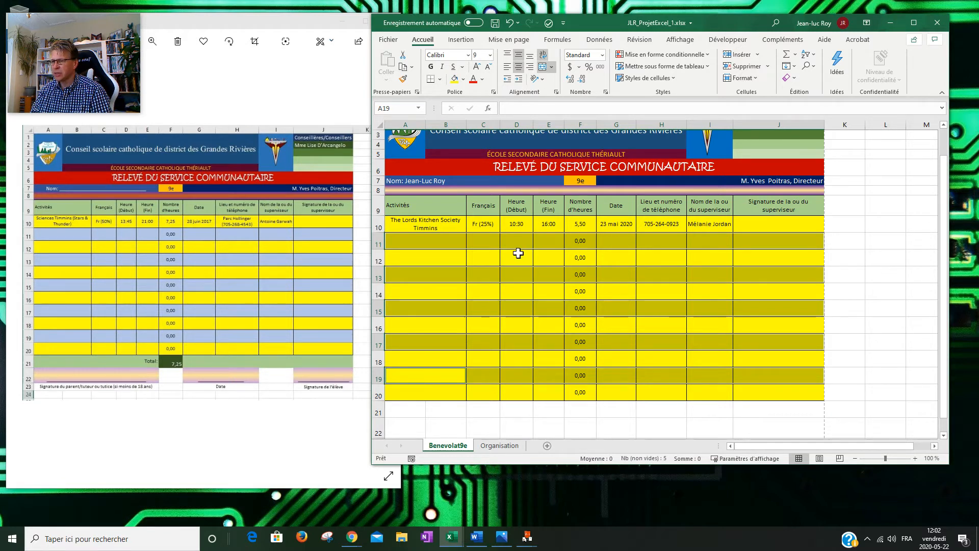
click(463, 79)
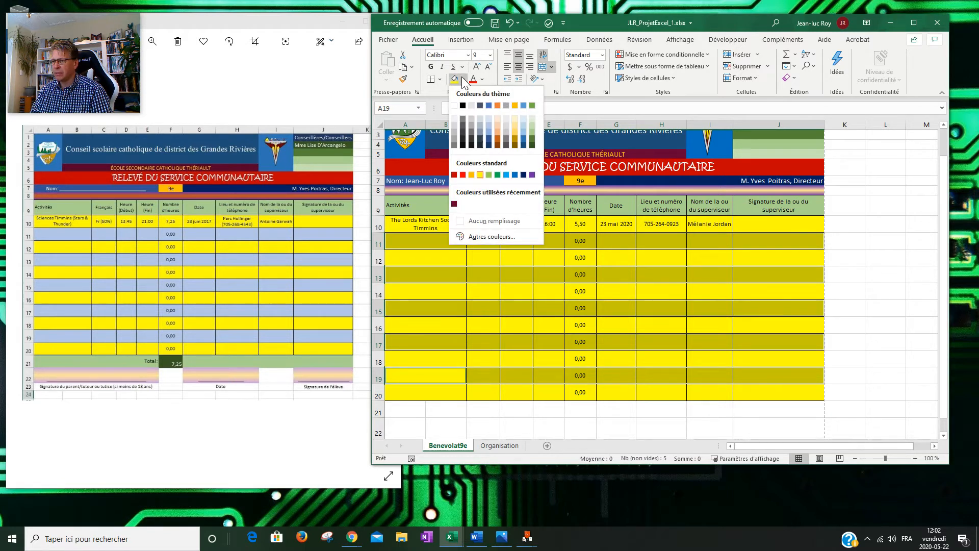
click(523, 142)
Step: Set the font colour of the dark blue table rows to white
click(483, 80)
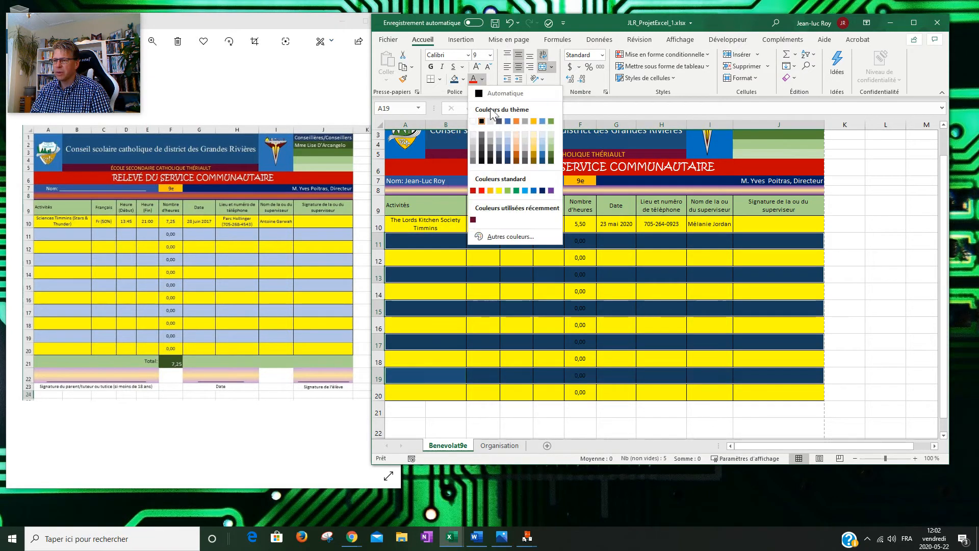
click(473, 121)
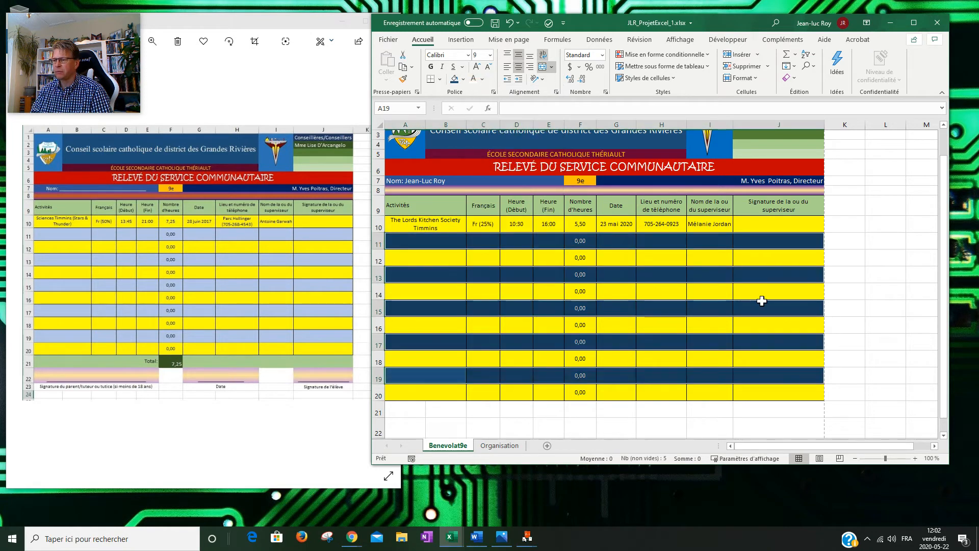
click(676, 410)
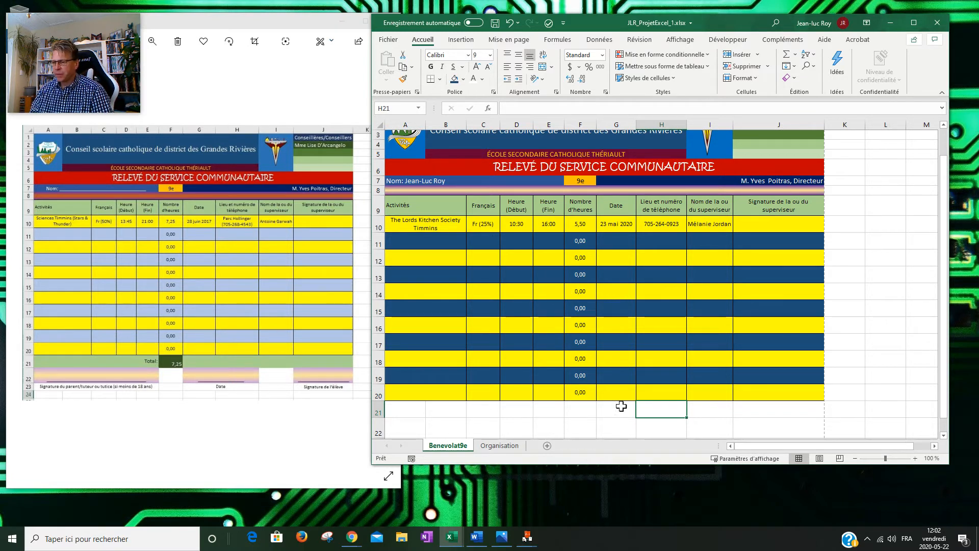
Step: Set the alignment of cells A21:E21 to Droite (Retrait) horizontally and Centré vertically
click(584, 408)
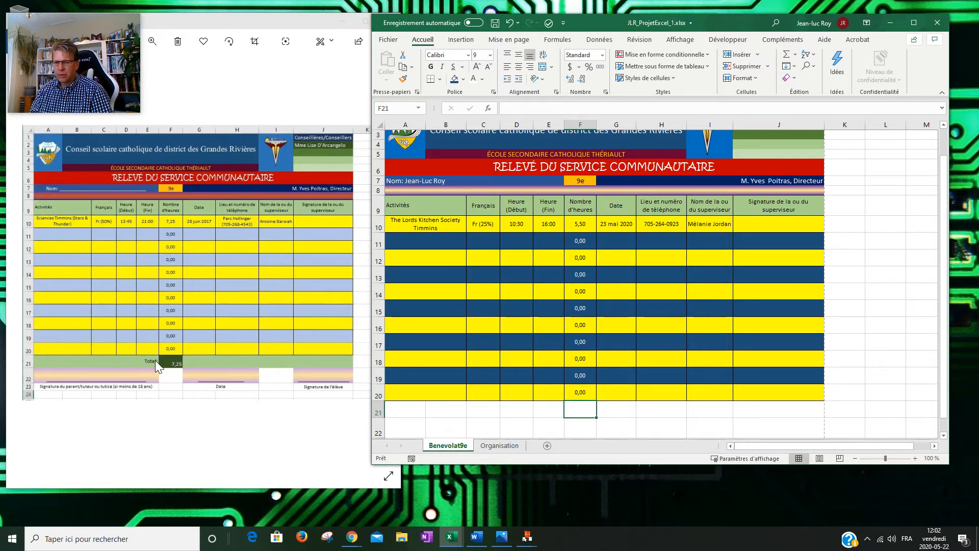
drag(404, 411, 548, 413)
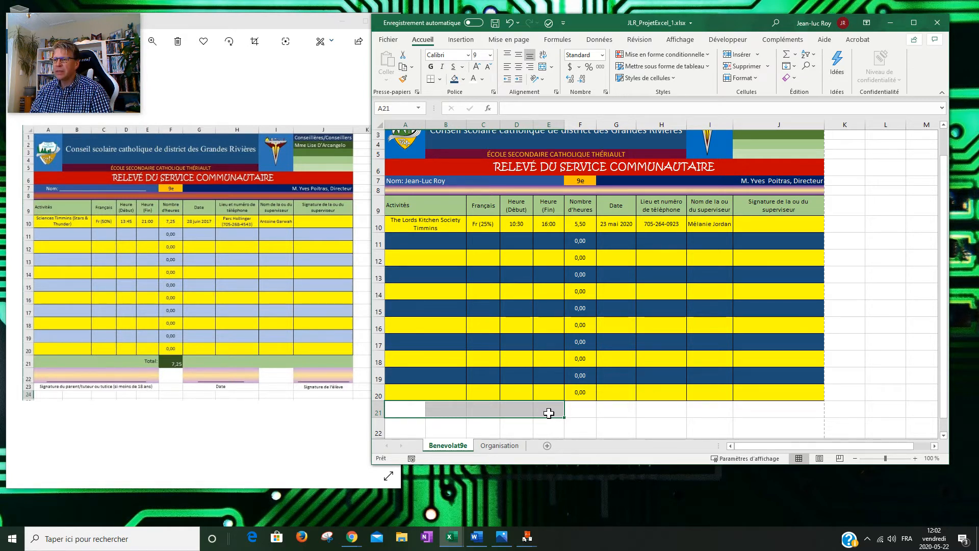
right_click(548, 414)
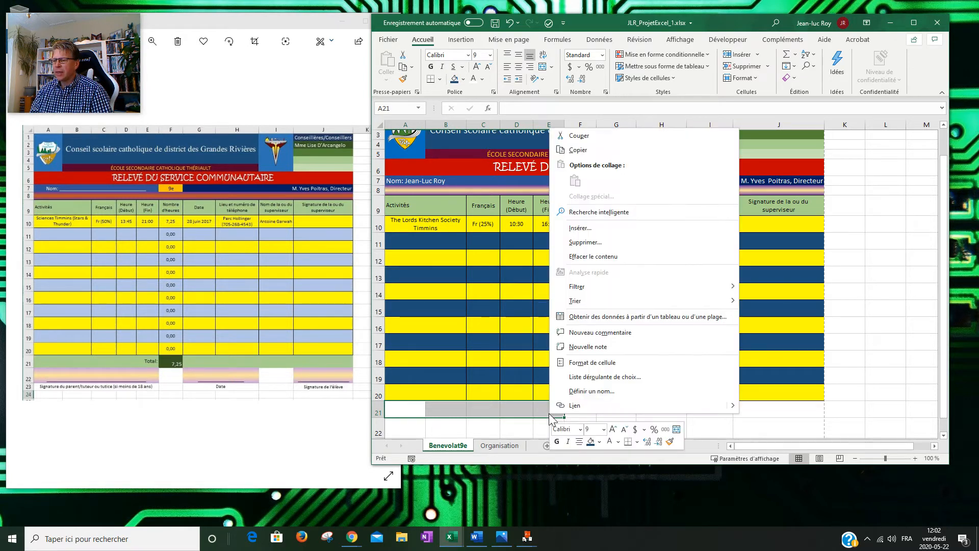
click(606, 365)
drag(523, 118, 675, 139)
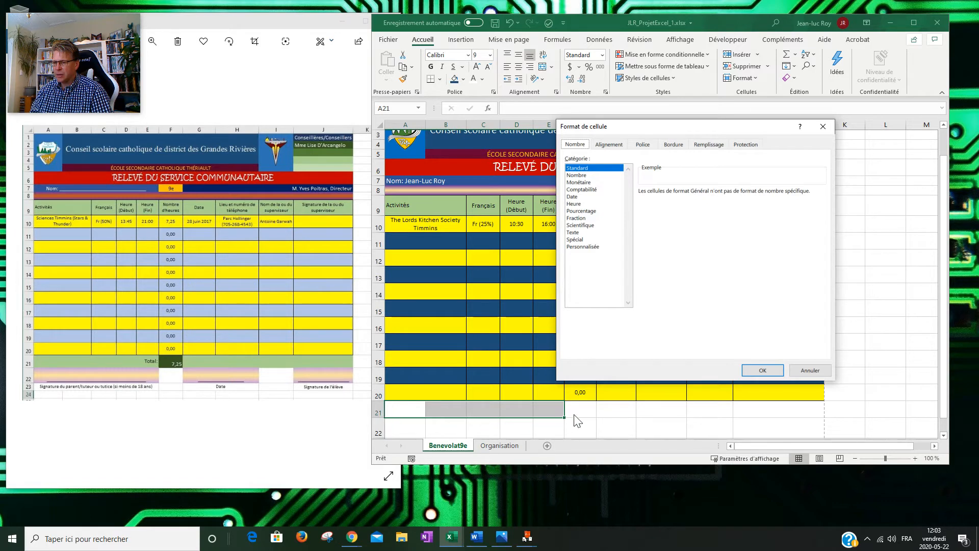
click(614, 145)
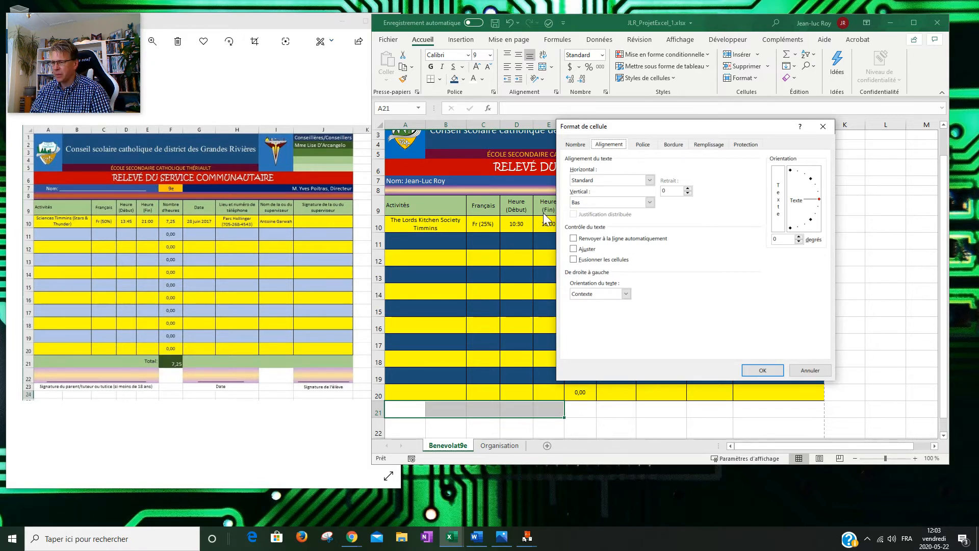
click(652, 179)
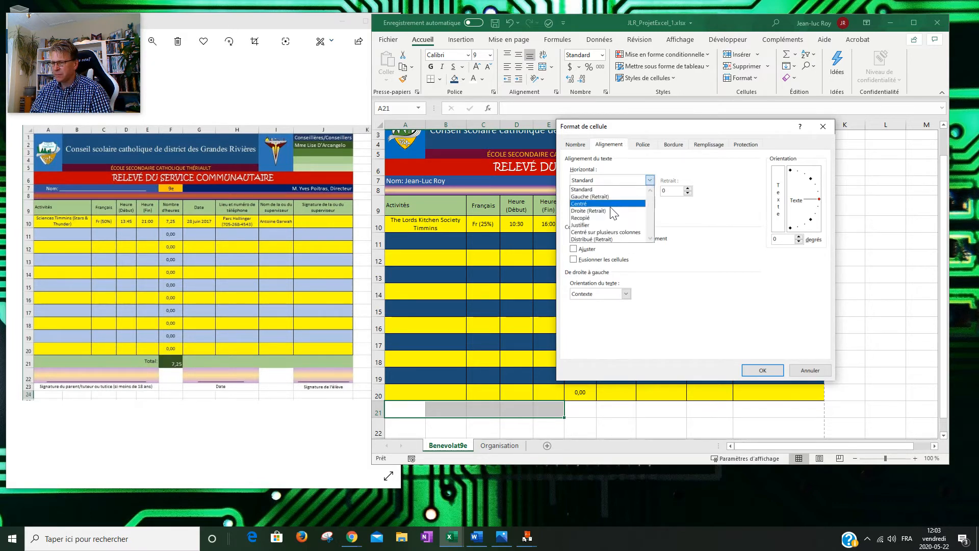
click(607, 209)
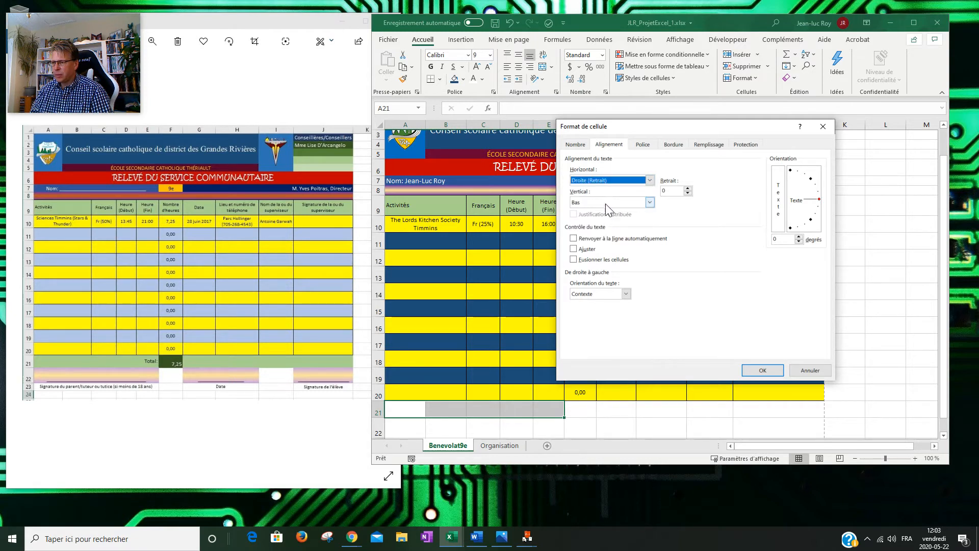
click(650, 202)
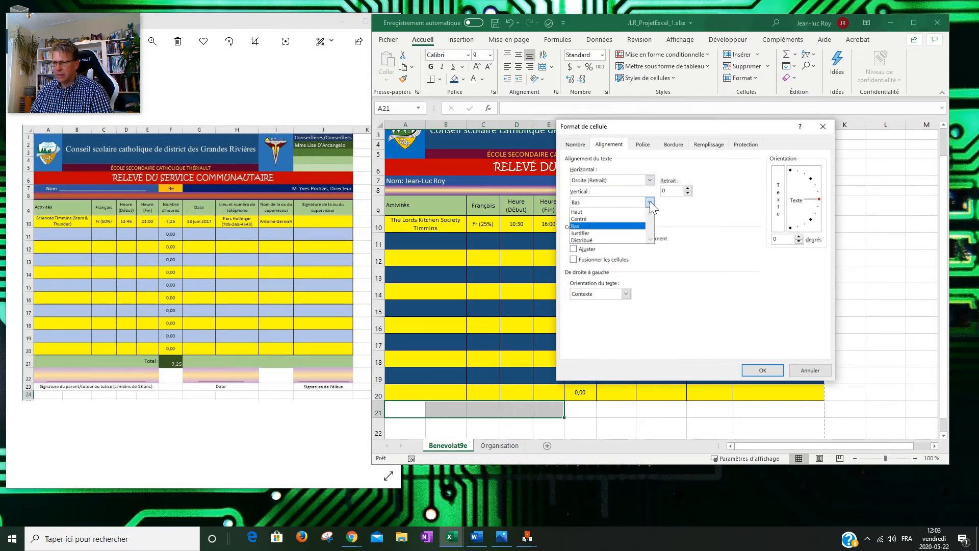
click(606, 219)
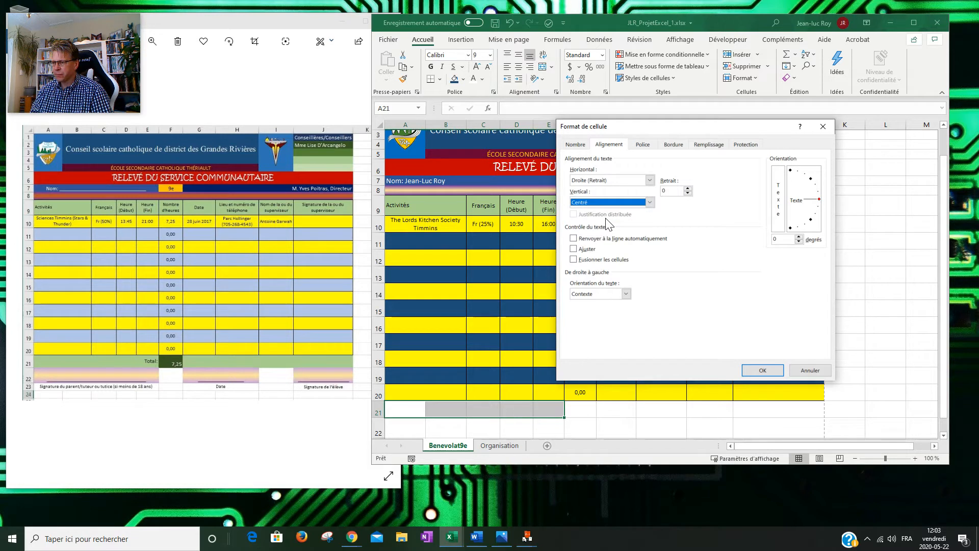
Step: Turn on text wrapping for cells A21:E21 and merge them into one cell
click(574, 238)
click(574, 260)
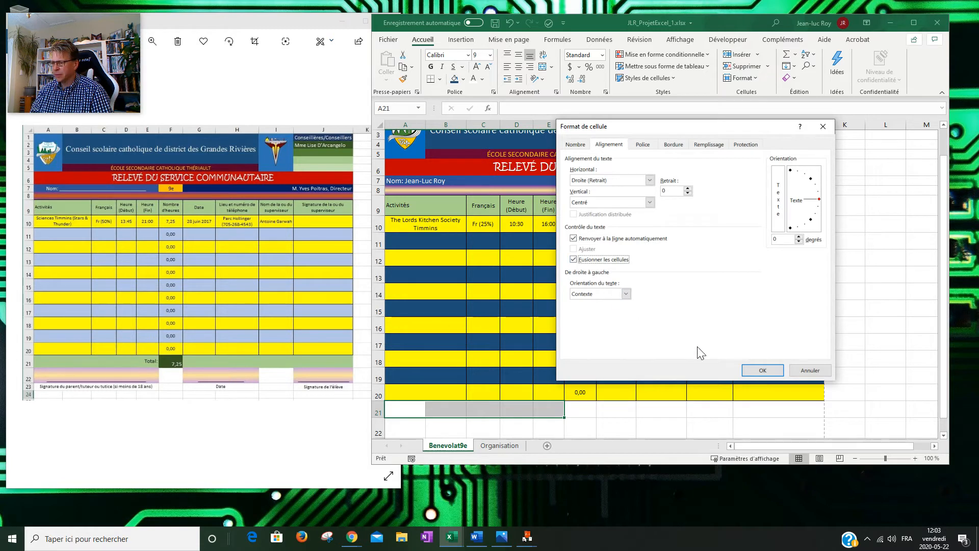
click(764, 372)
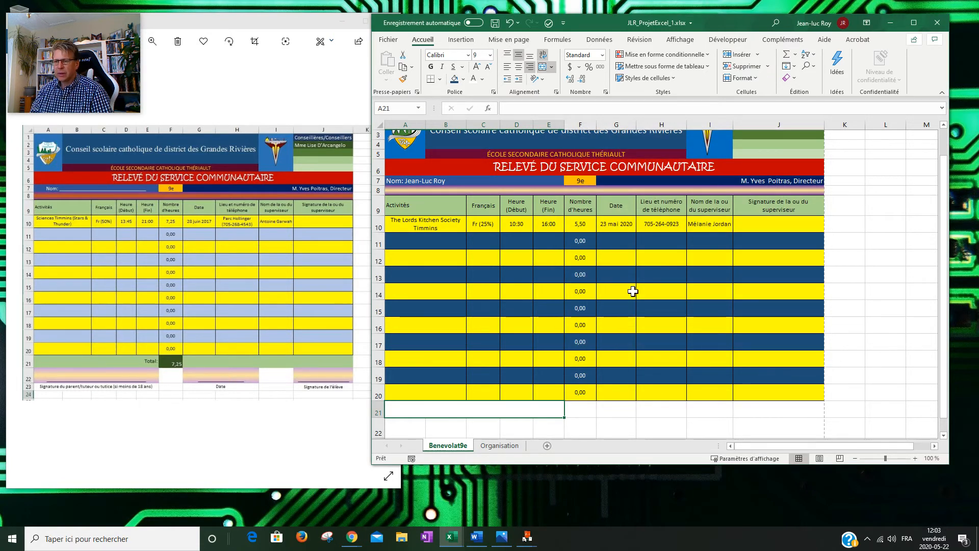
Step: Fill the merged cell A21:E21 with light green and enter the label "Total:" in it
click(463, 79)
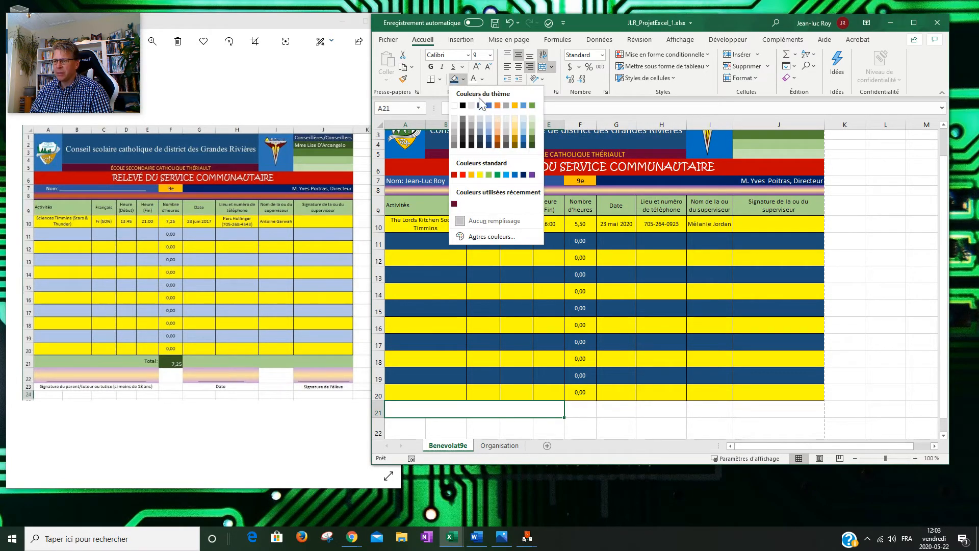
click(536, 131)
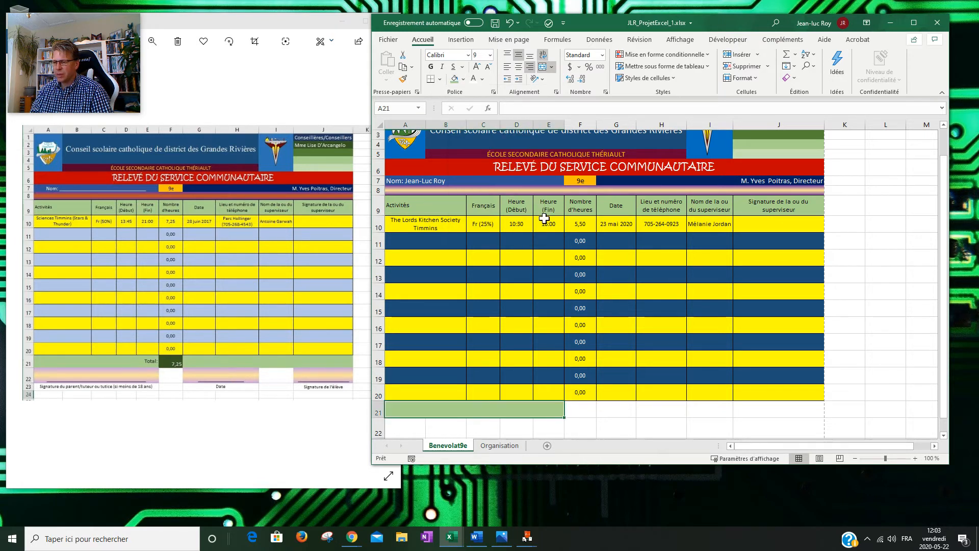
text(Total:)
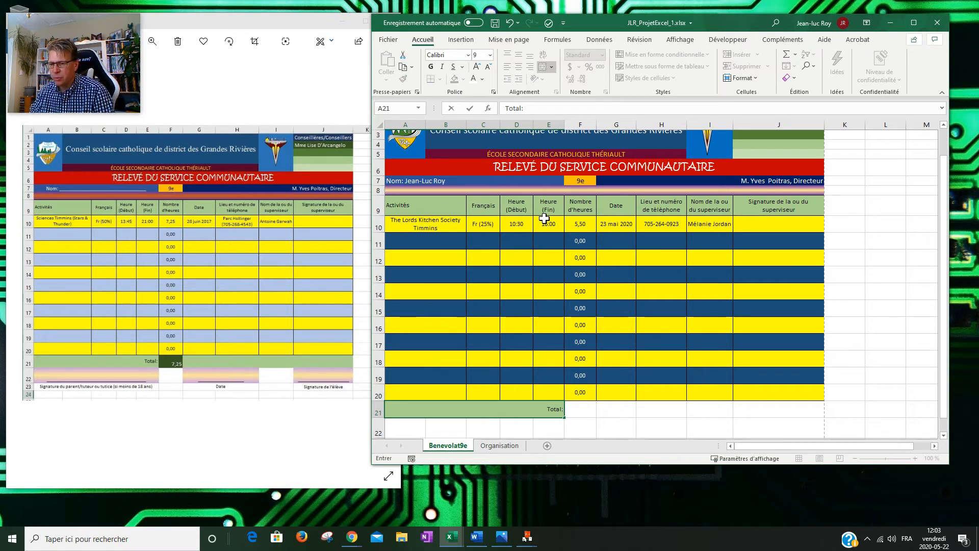
click(573, 408)
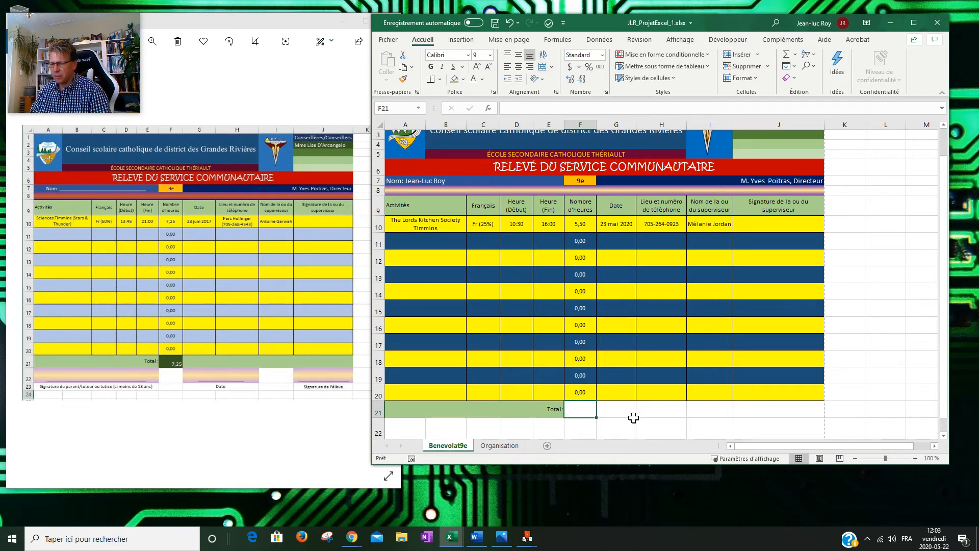
Step: Format cells G21:J21 as centred horizontally and vertically, with text wrapping and cell merging turned on
drag(613, 410, 791, 416)
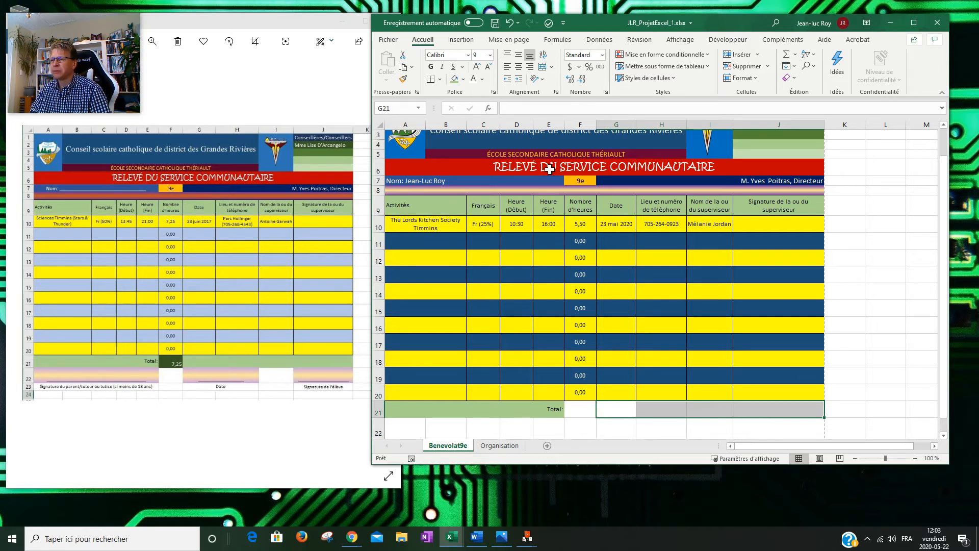
right_click(625, 407)
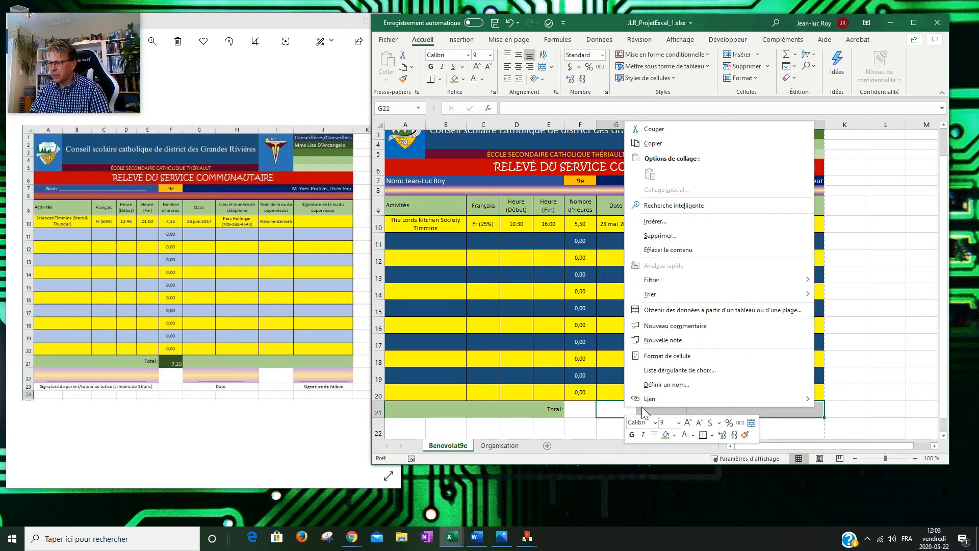
click(686, 355)
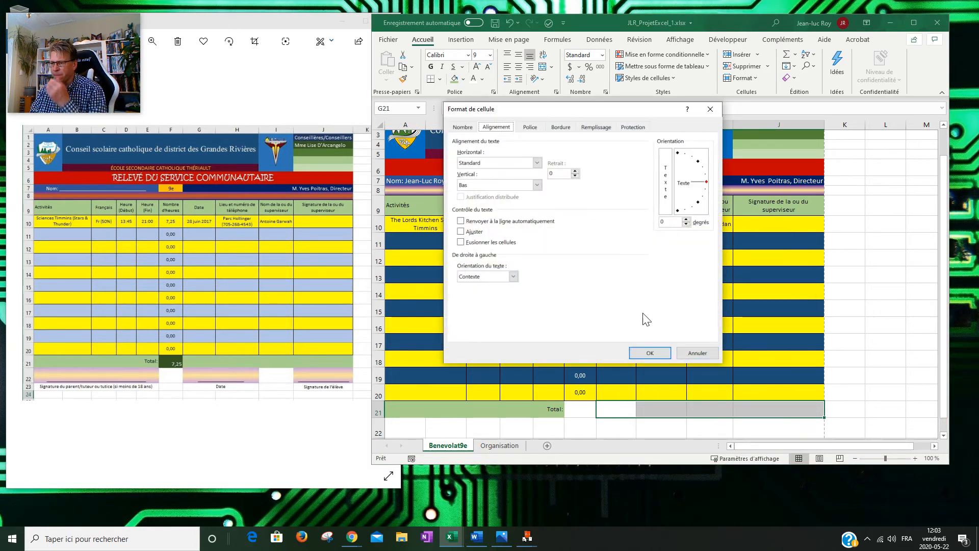
click(537, 162)
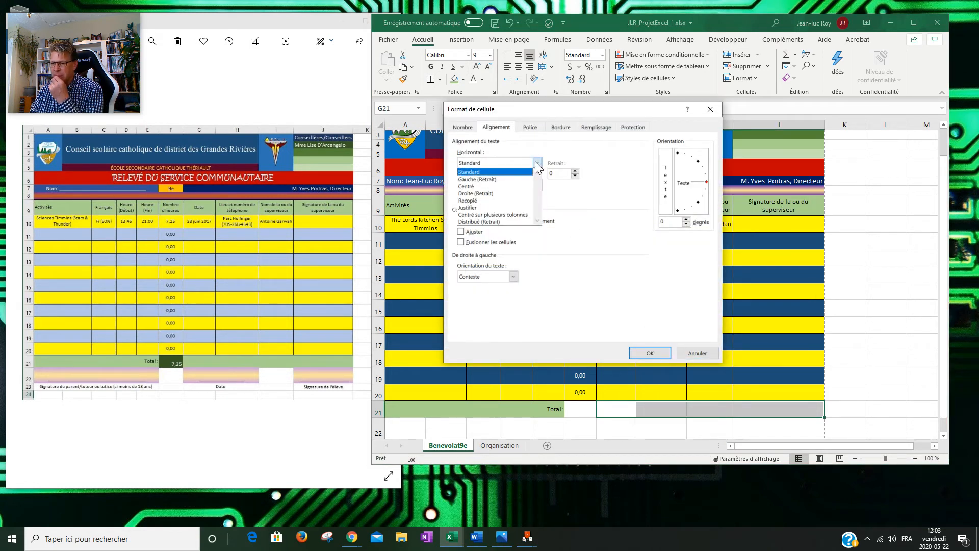
click(528, 180)
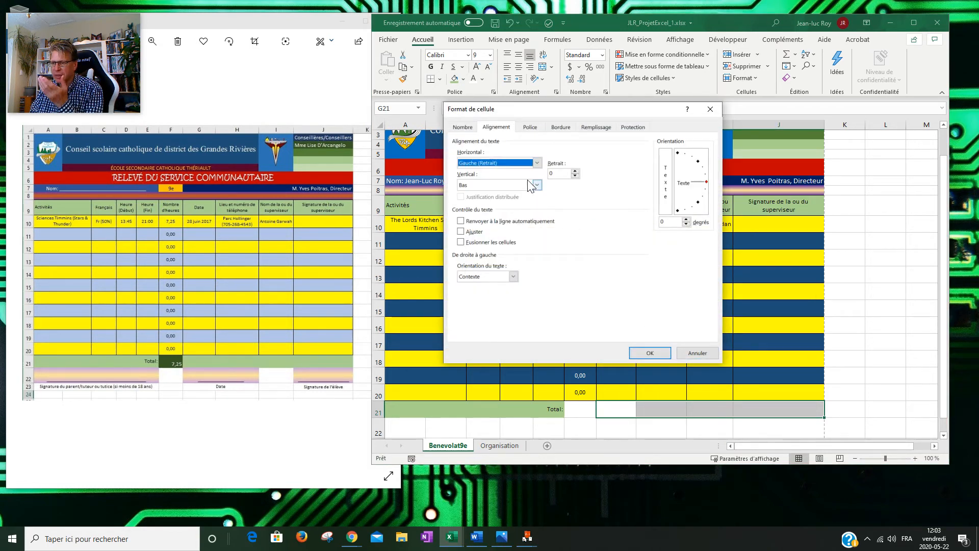
click(510, 163)
click(498, 187)
click(498, 187)
click(502, 203)
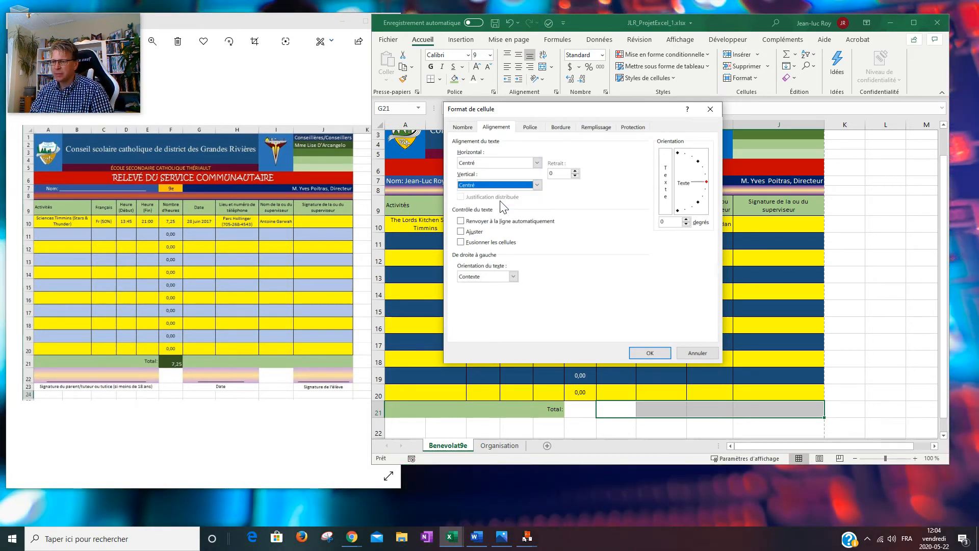
click(475, 221)
click(467, 242)
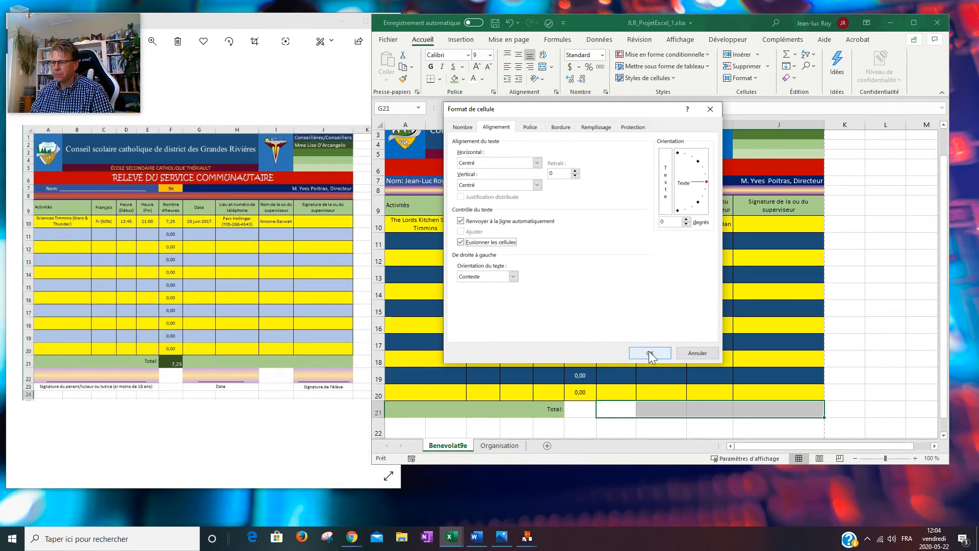
Step: Apply the format to G21:J21 and fill the merged cell with the same light green
click(605, 131)
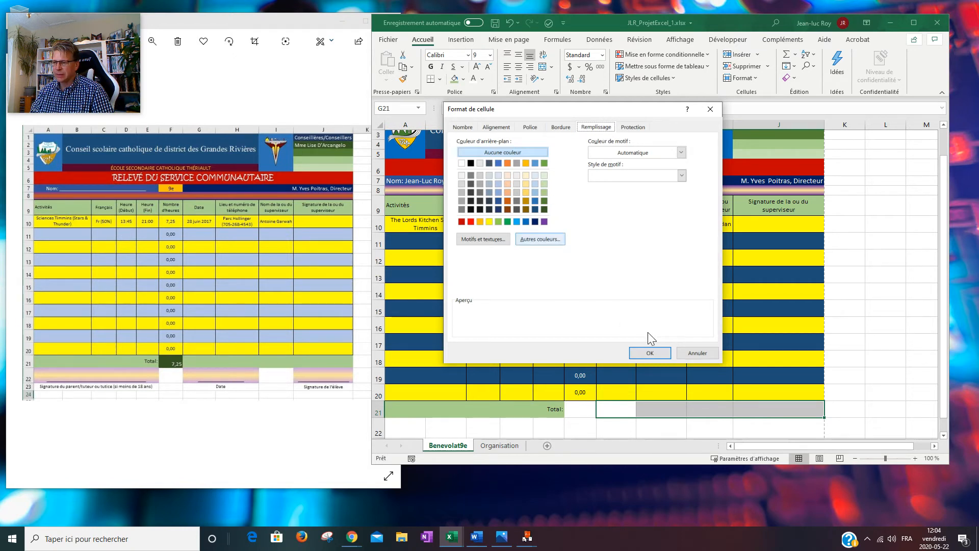
click(647, 355)
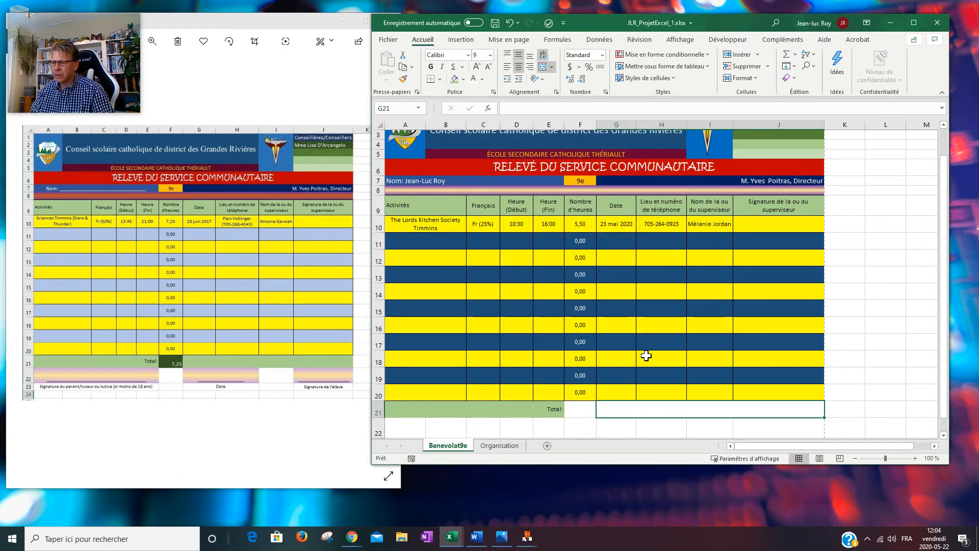
click(453, 79)
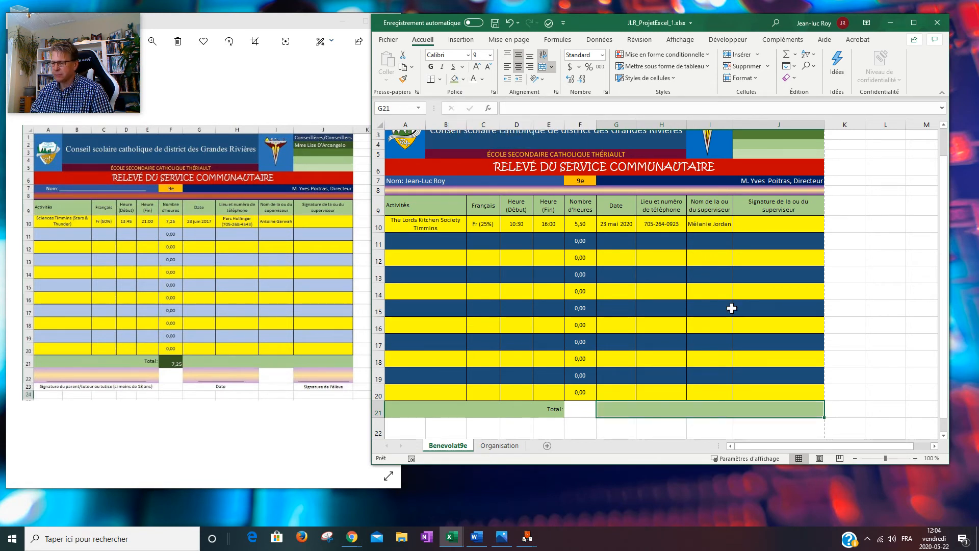
Step: Format the total cell F21 with a dark green fill and a white font colour
click(584, 410)
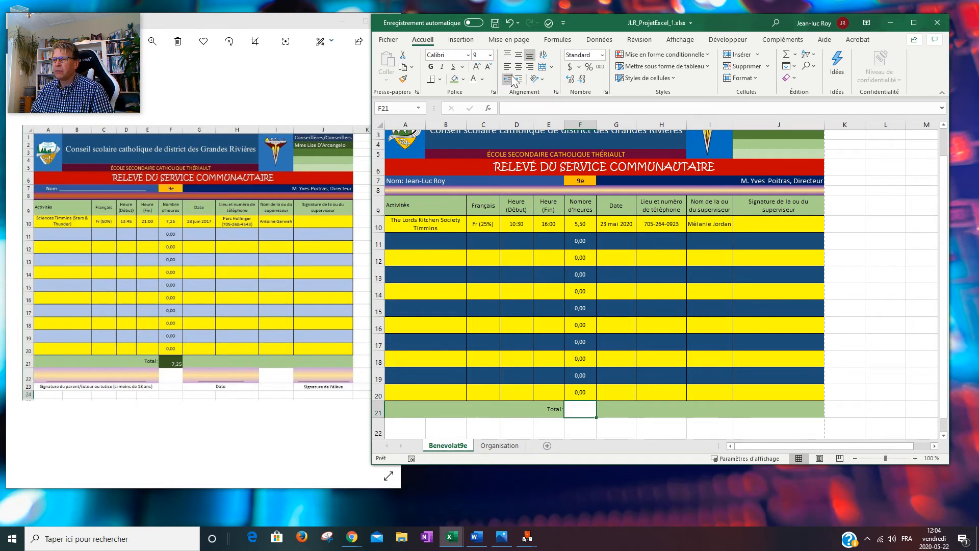
right_click(582, 411)
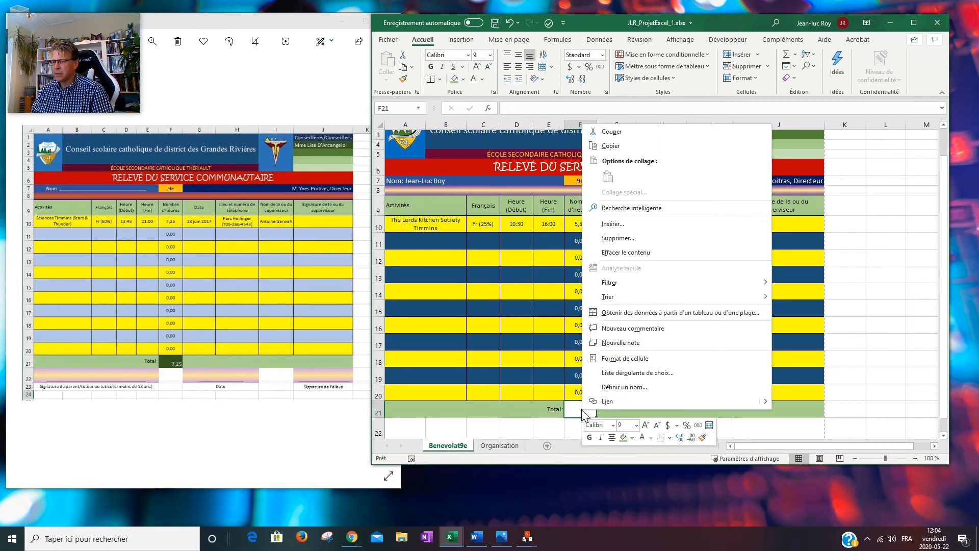
click(638, 358)
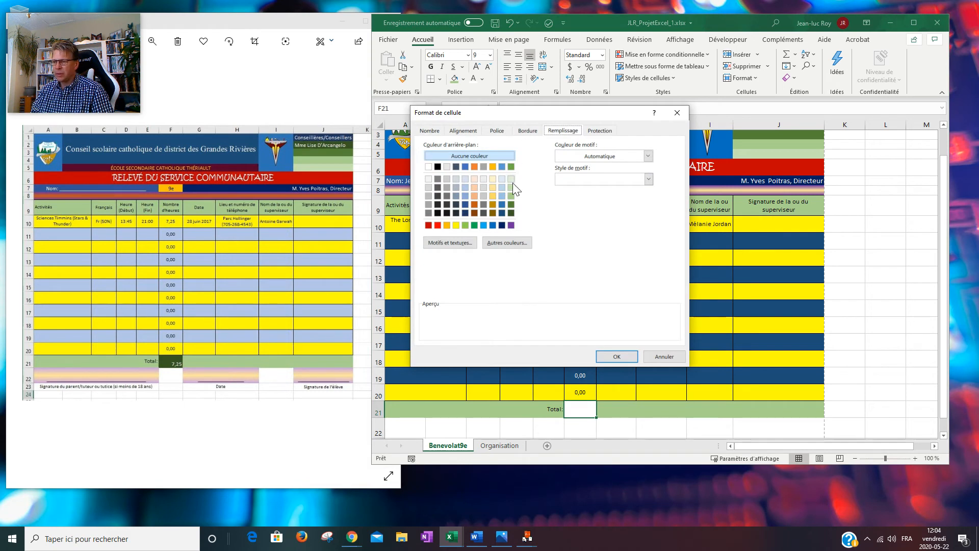
click(510, 211)
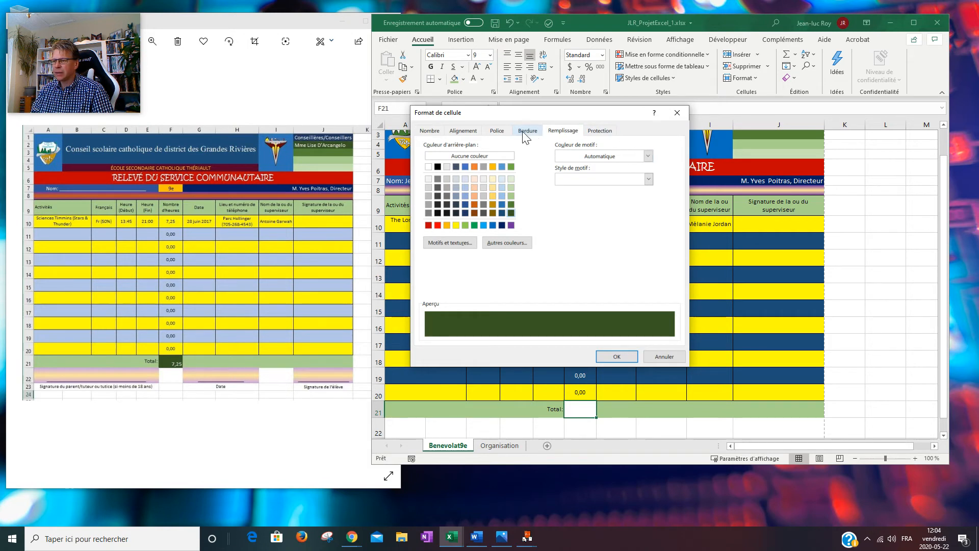
click(497, 132)
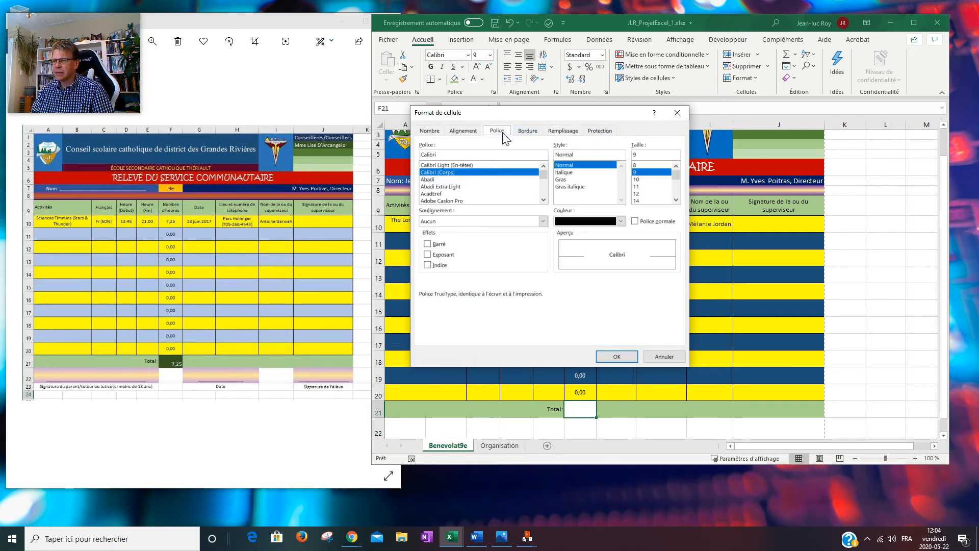
click(621, 221)
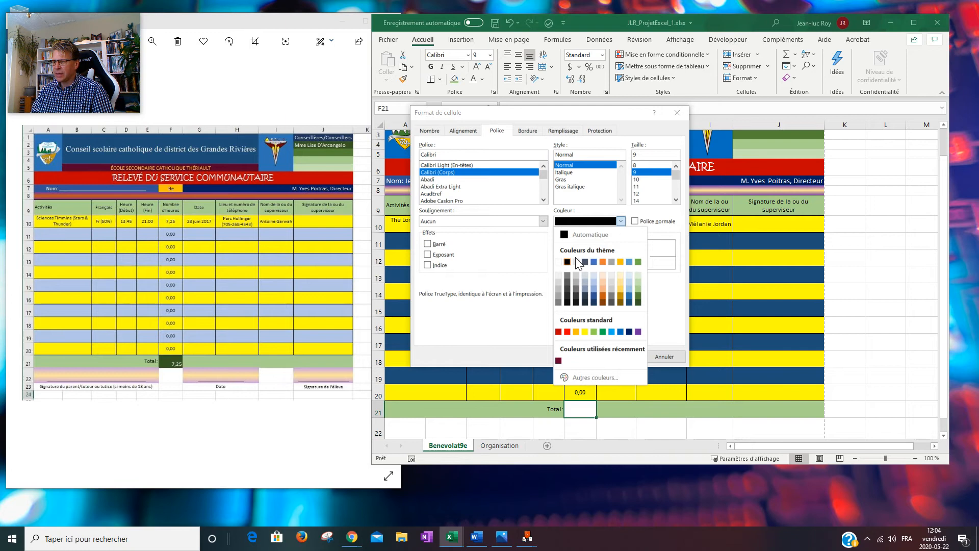
click(559, 262)
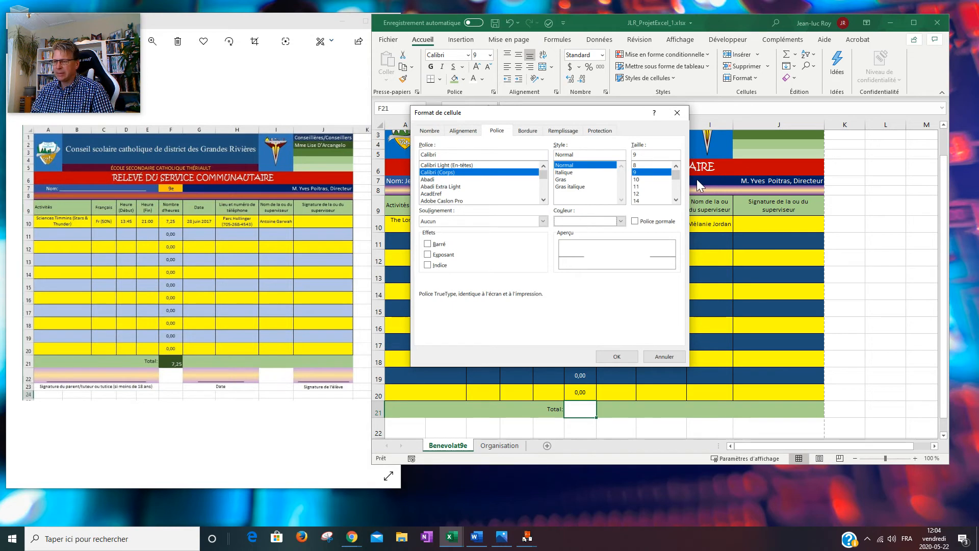
Step: Set the total cell F21's text alignment to centred both horizontally and vertically
click(459, 132)
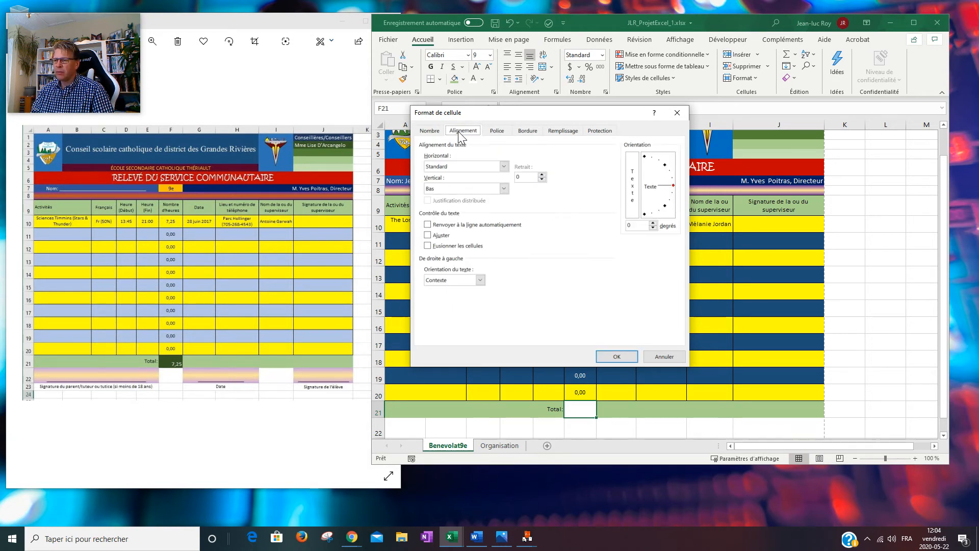
click(504, 166)
click(487, 190)
click(504, 188)
click(467, 205)
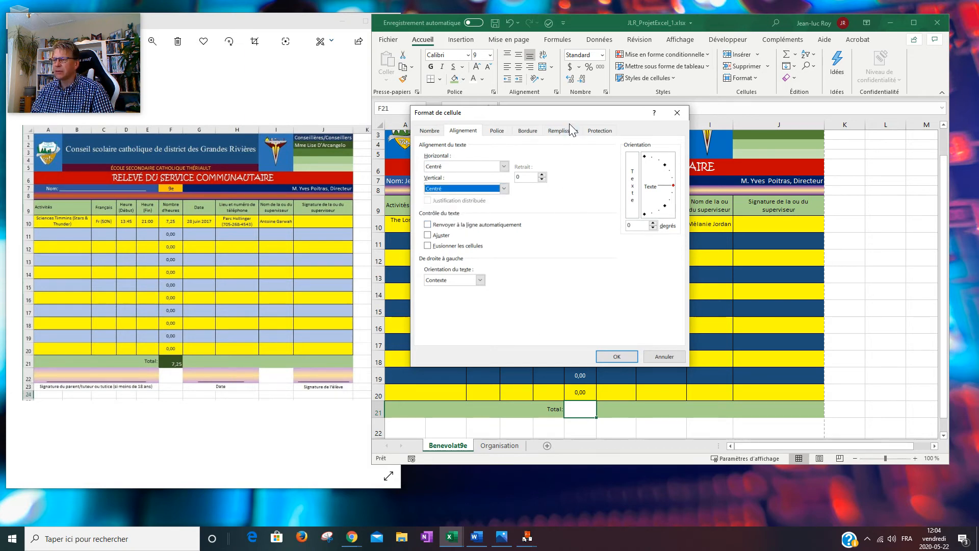
drag(580, 111, 822, 148)
drag(776, 156, 770, 154)
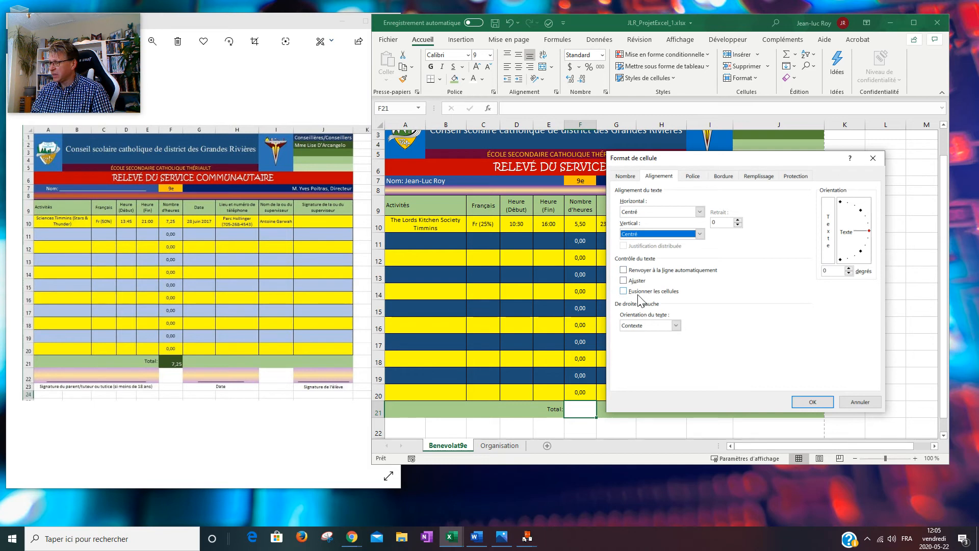
Step: Give F21 the Nombre format with two decimals and apply the cell formatting
click(623, 177)
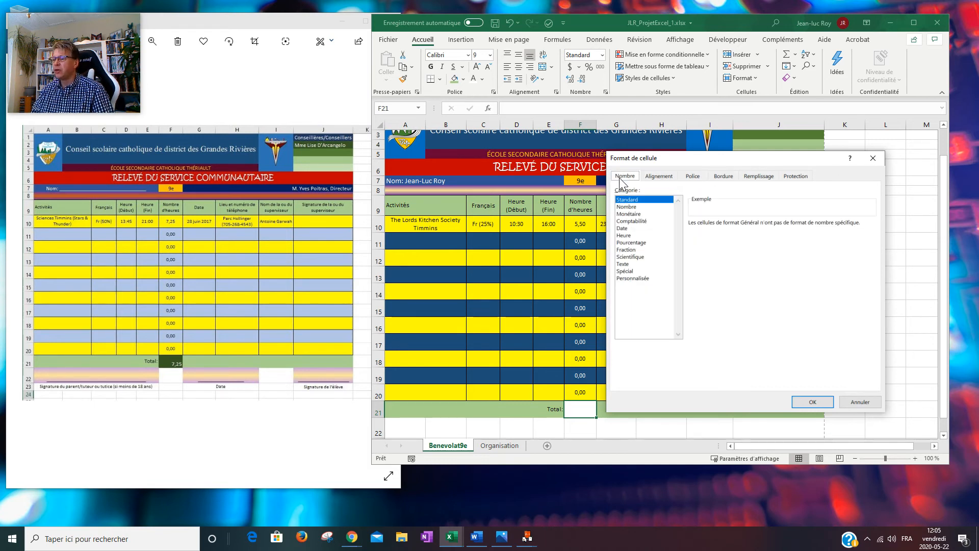
click(633, 207)
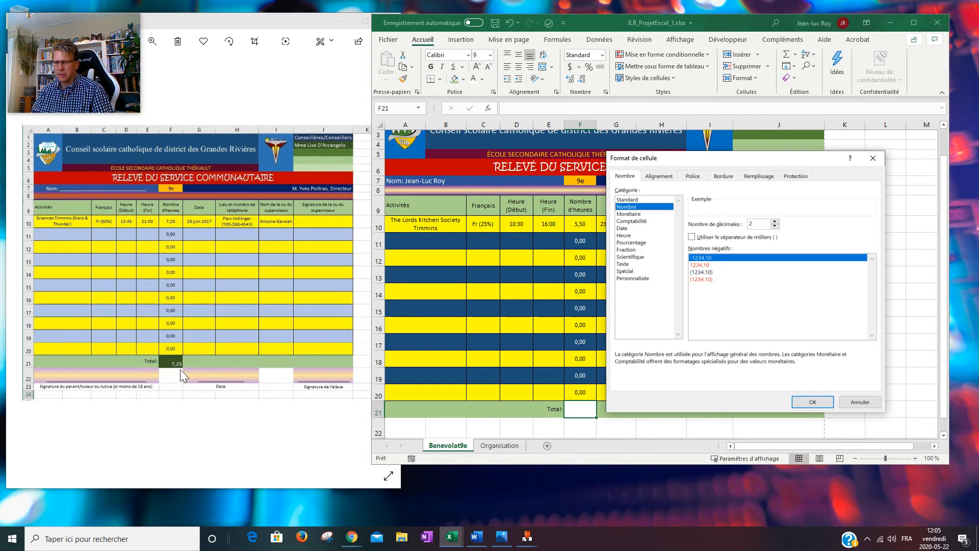
click(811, 402)
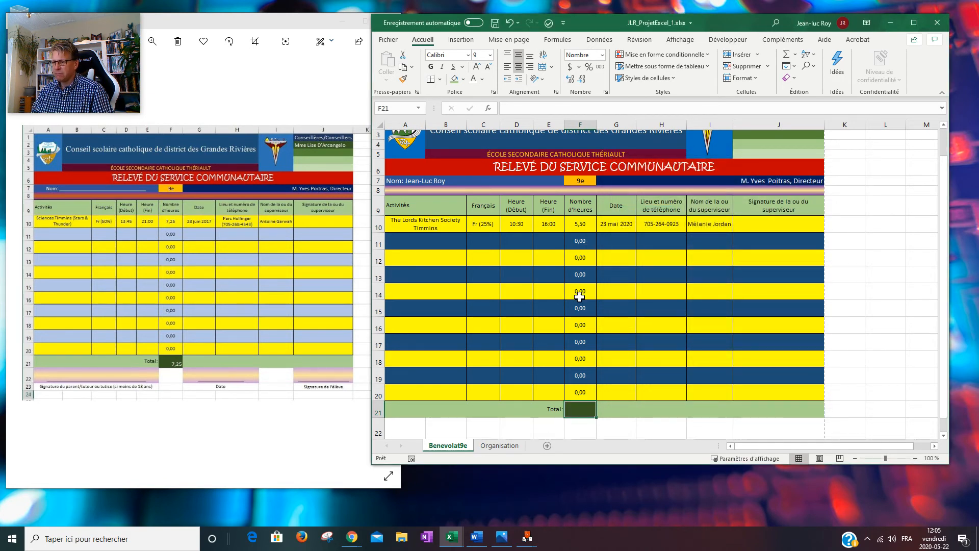
Step: Enter the formula =SOMME(F10:F20) in F21 to total the hours column
text(=)
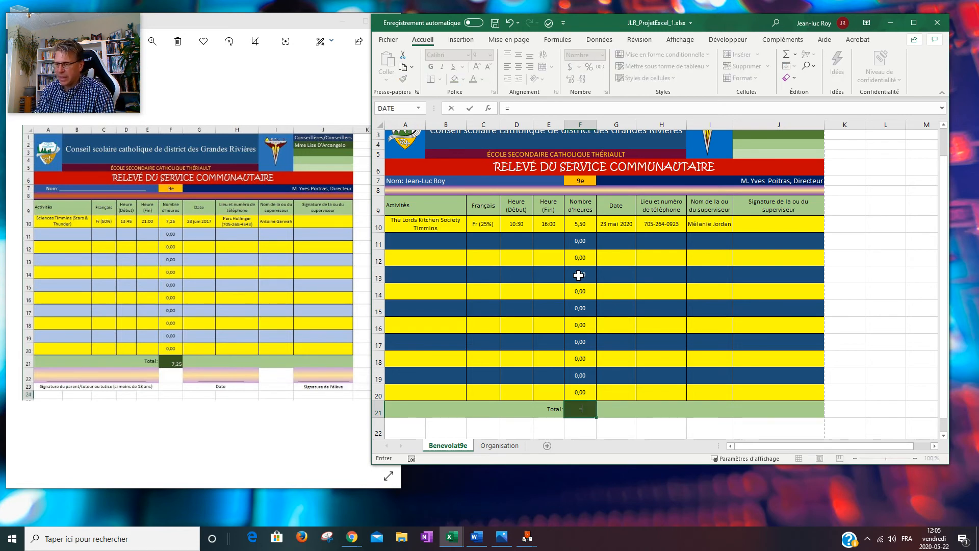
text(s)
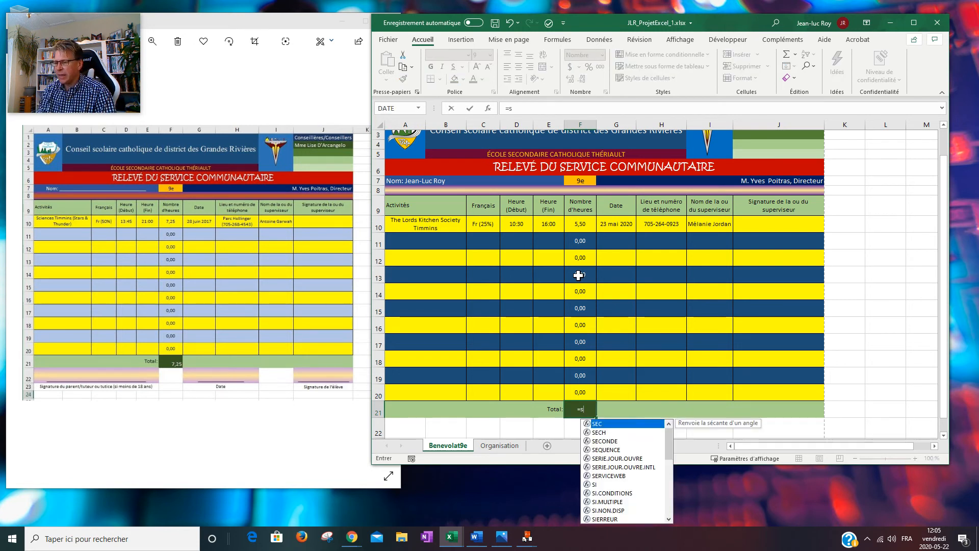
text(p)
key(BackSpace)
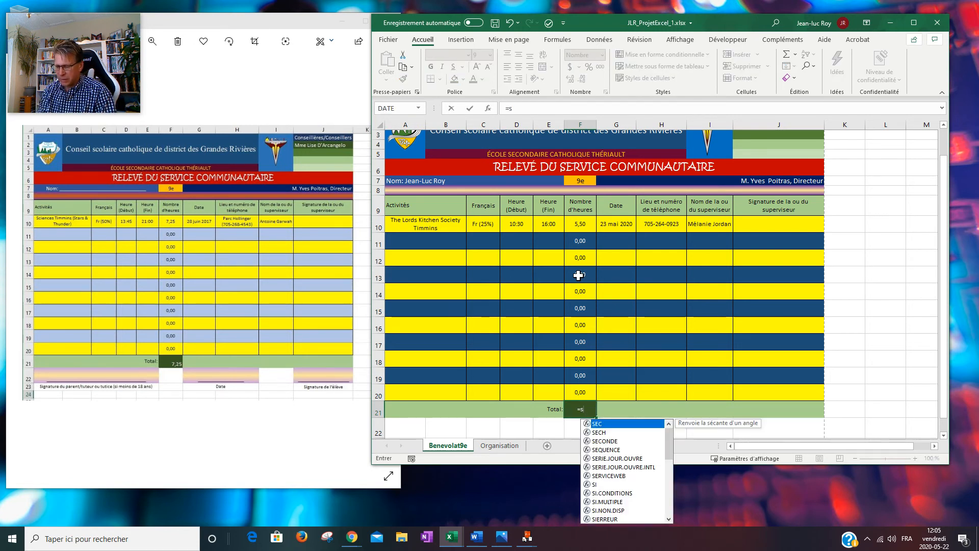
text(o)
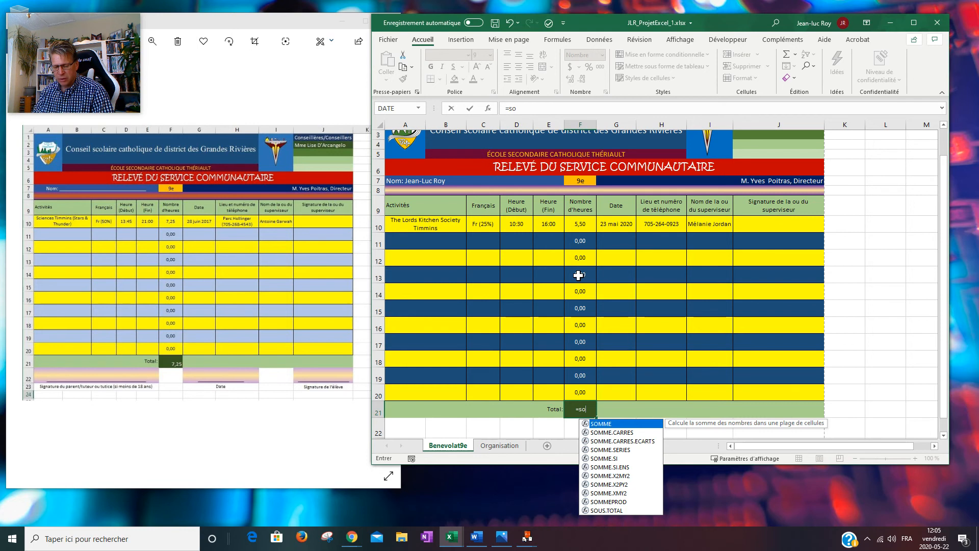
key(Tab)
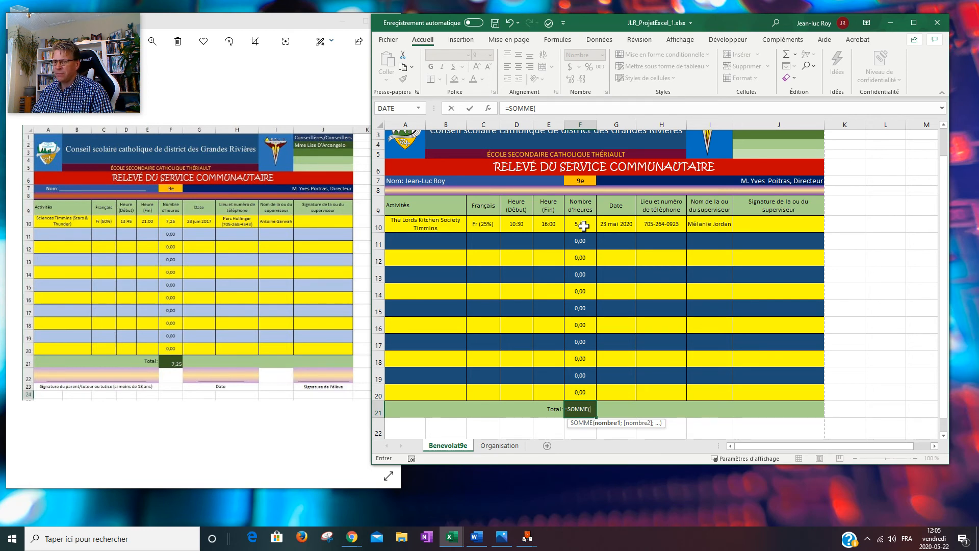
drag(584, 225, 586, 391)
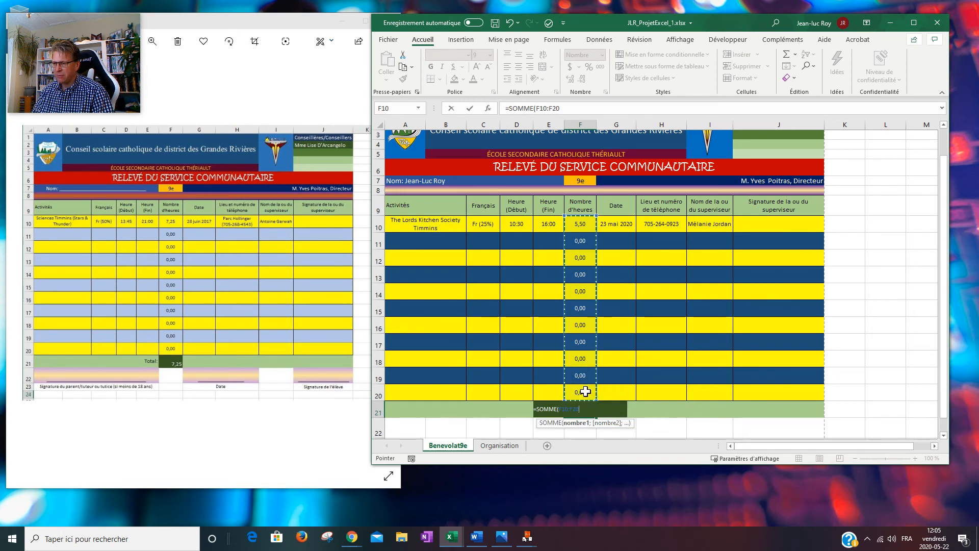
click(562, 109)
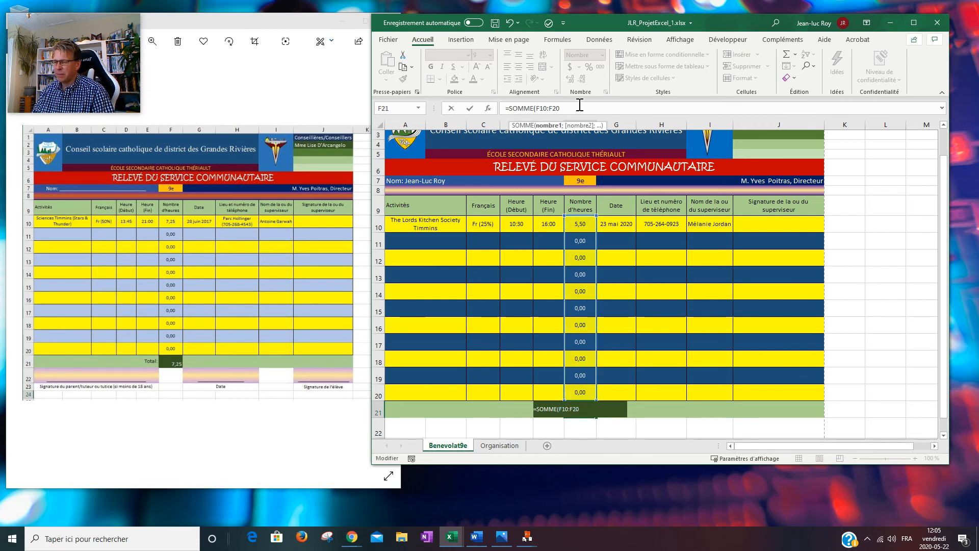
text())
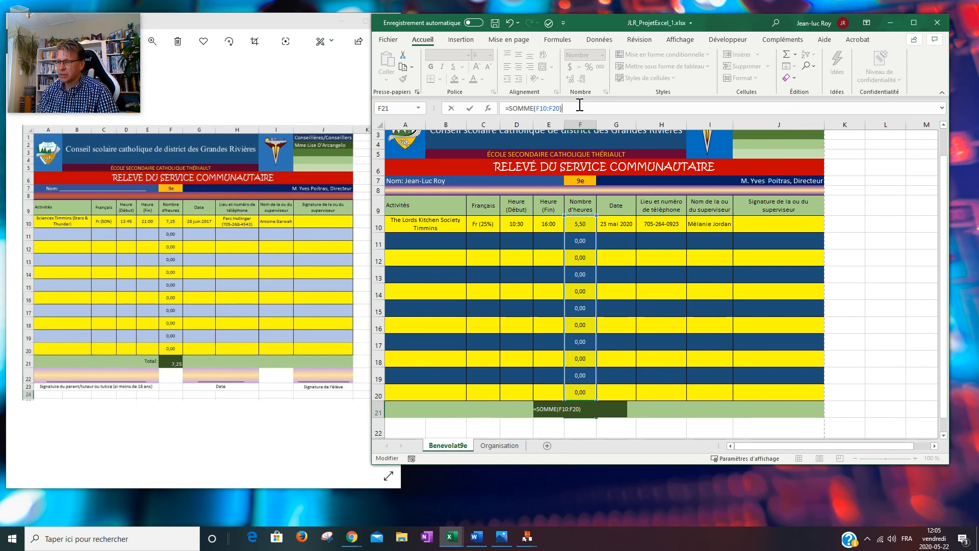
key(Return)
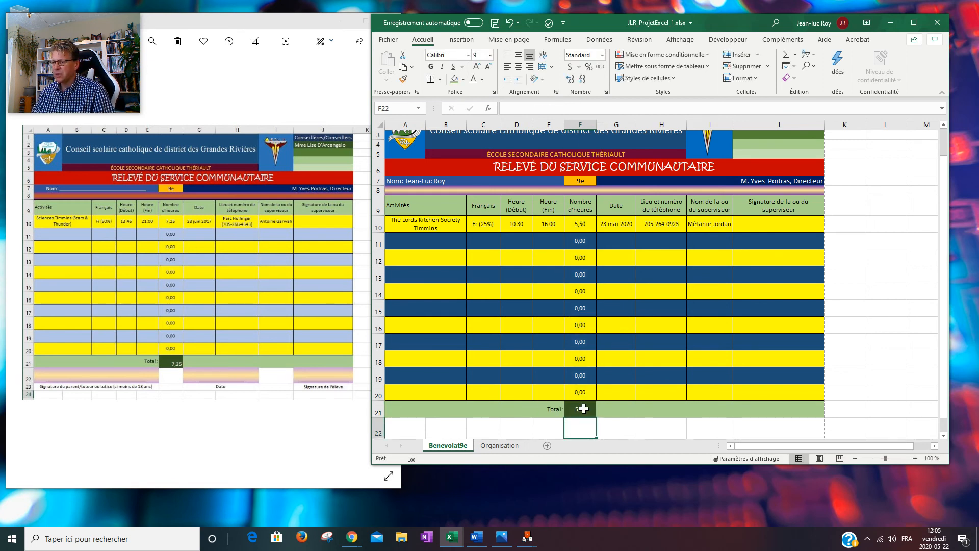
Step: Choose 15:00 as the start time in D13 from the cell's list of times
click(516, 277)
click(538, 278)
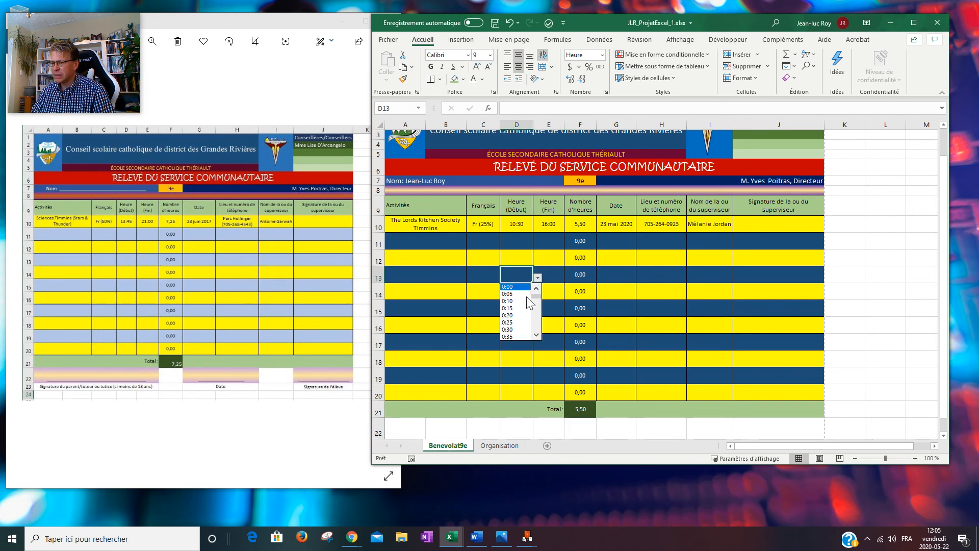
drag(538, 297, 539, 317)
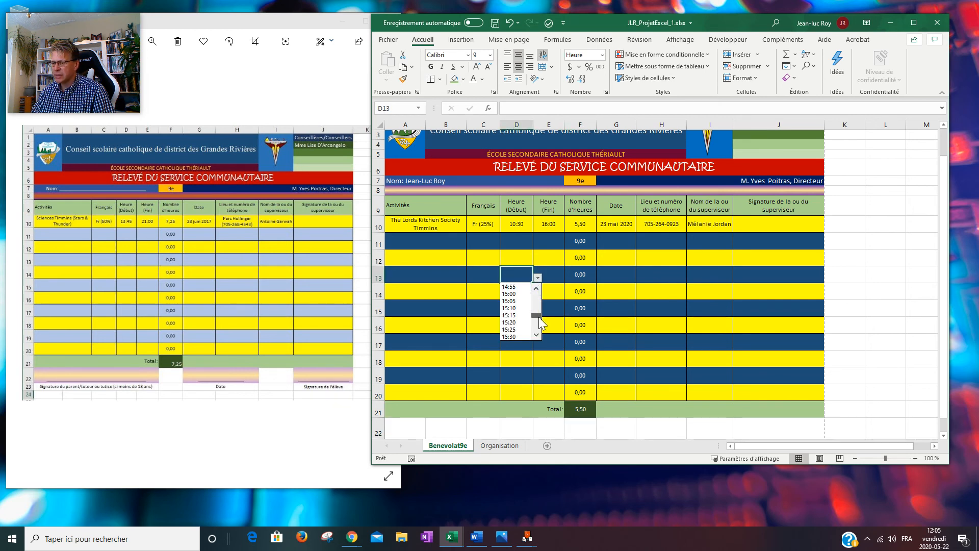
click(509, 294)
Step: Choose 18:00 as the end time in E13 from the cell's list of times
click(561, 275)
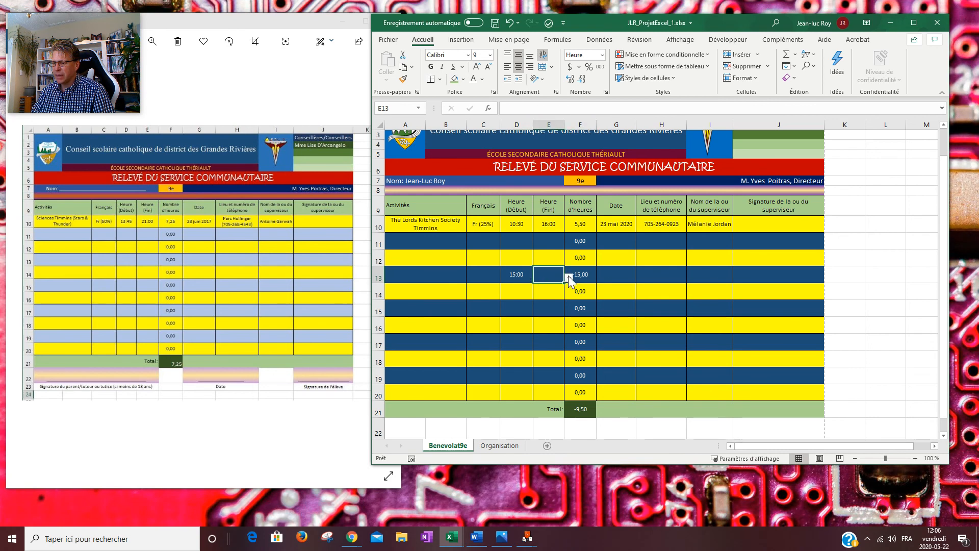
click(569, 277)
drag(568, 292, 567, 329)
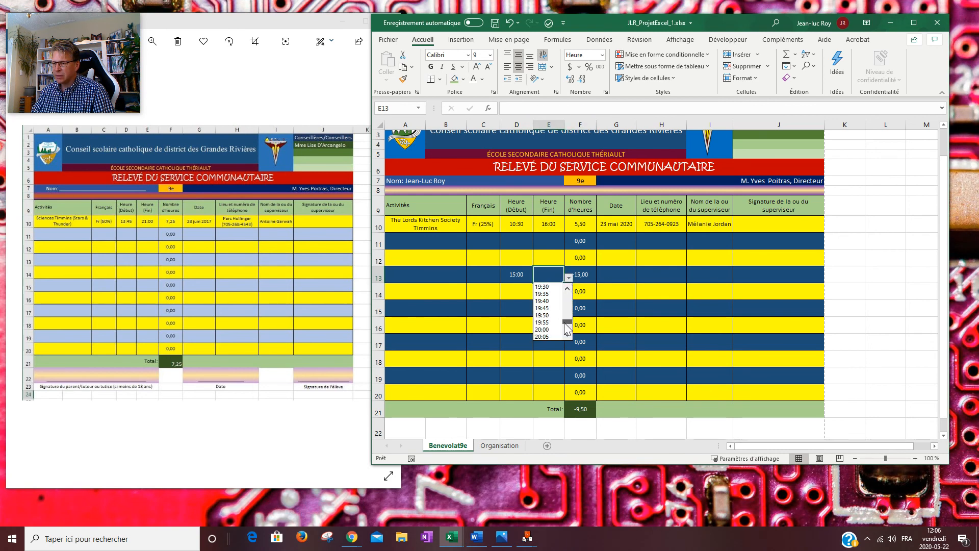
click(568, 279)
click(568, 278)
drag(567, 298, 568, 323)
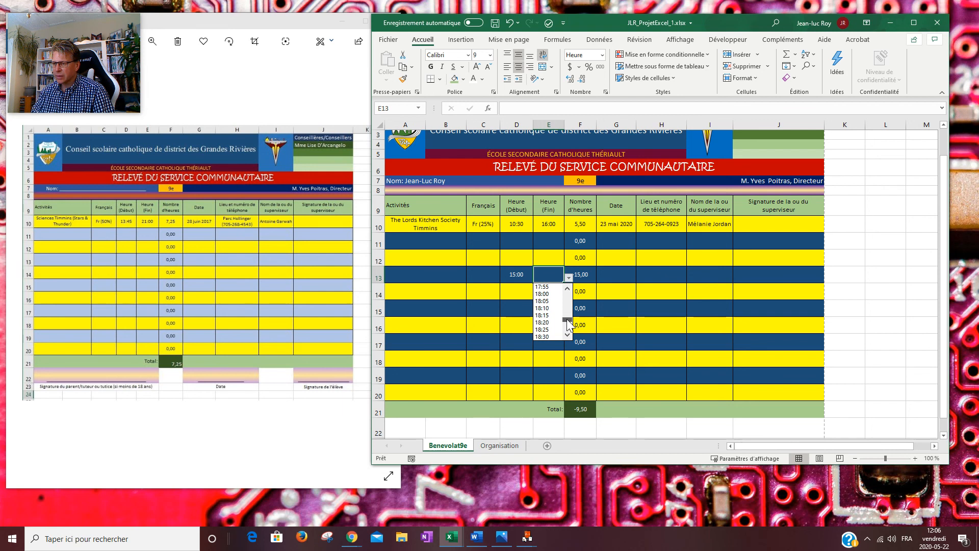
click(548, 295)
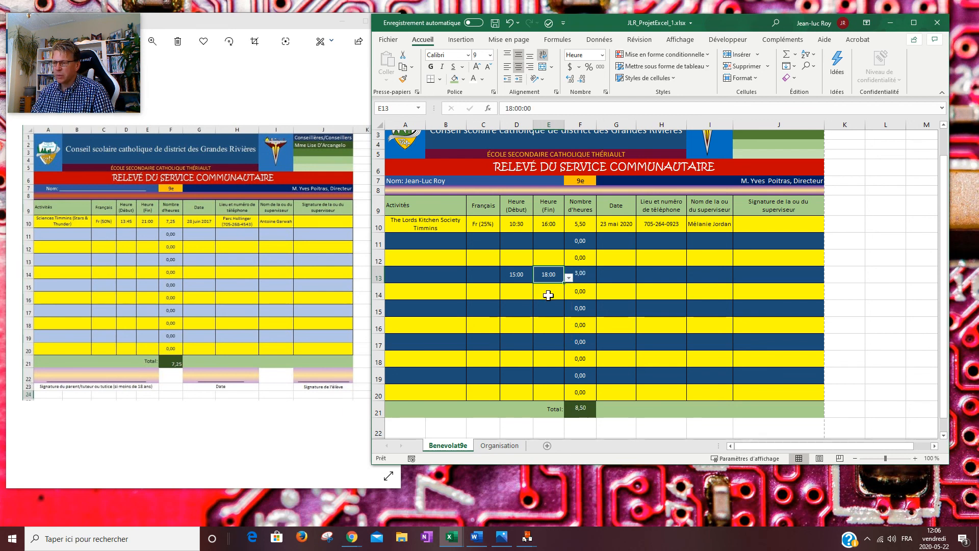